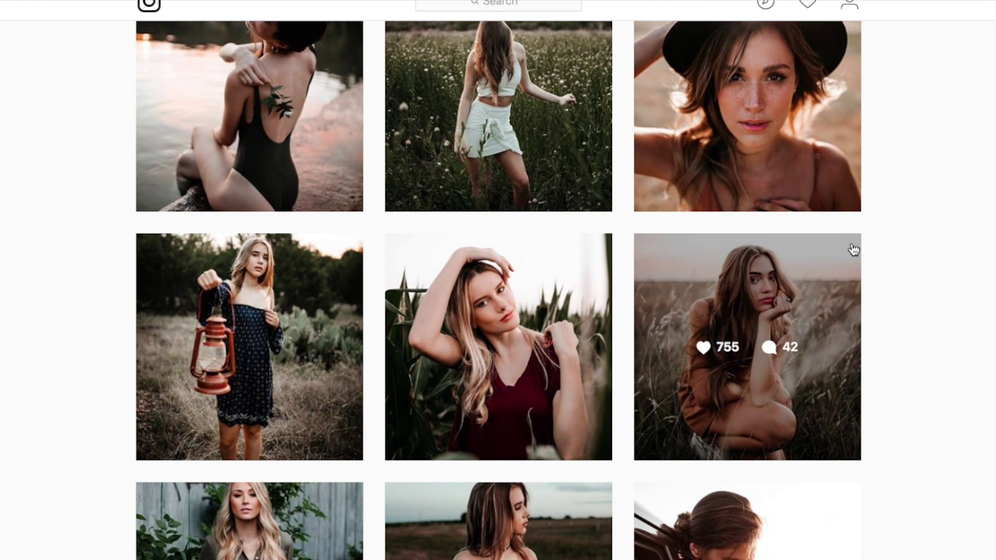
Examine the photographer's Instagram feed and the post of the hat portrait for their colour and tone style.
{"action": "scroll", "coordinate": [853, 250], "scroll_direction": "down", "scroll_amount": 3}
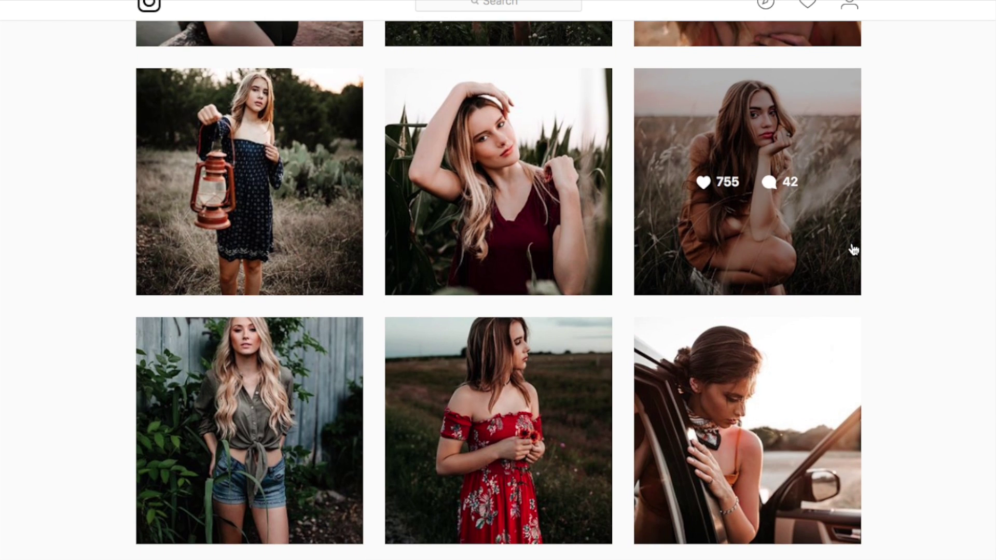
{"action": "scroll", "coordinate": [854, 250], "scroll_direction": "down", "scroll_amount": 3}
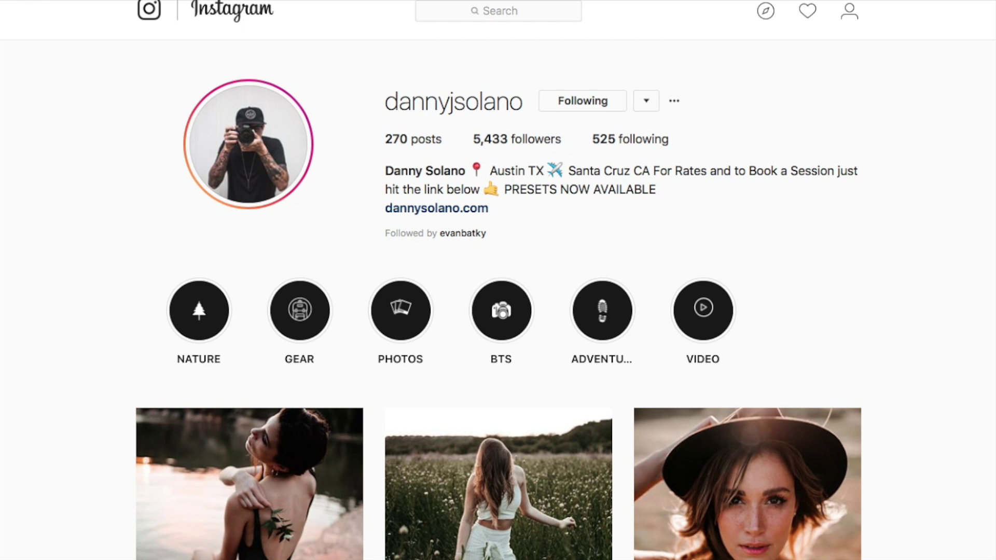
{"action": "scroll", "coordinate": [595, 185], "scroll_direction": "down", "scroll_amount": 2}
{"action": "scroll", "coordinate": [800, 158], "scroll_direction": "down", "scroll_amount": 5}
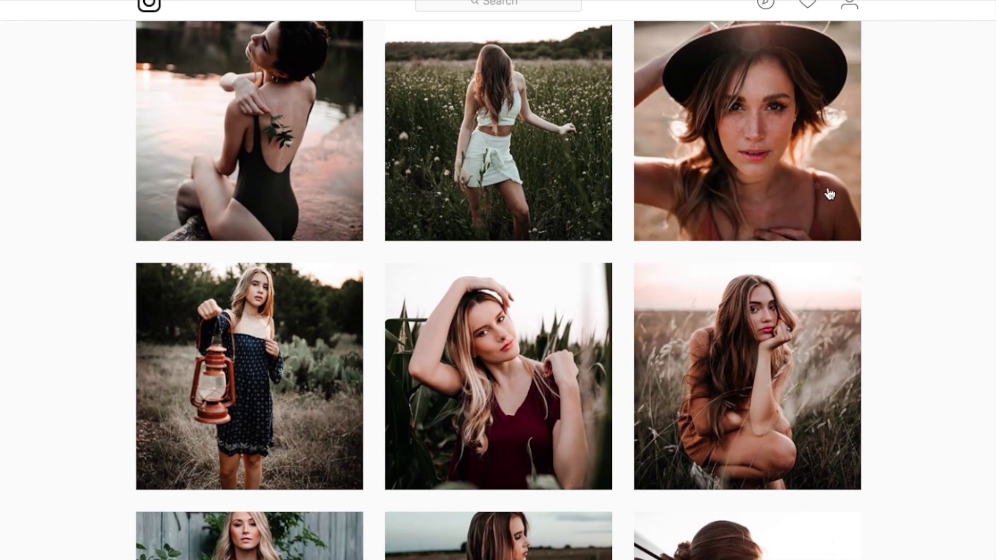
{"action": "left_click", "coordinate": [801, 158]}
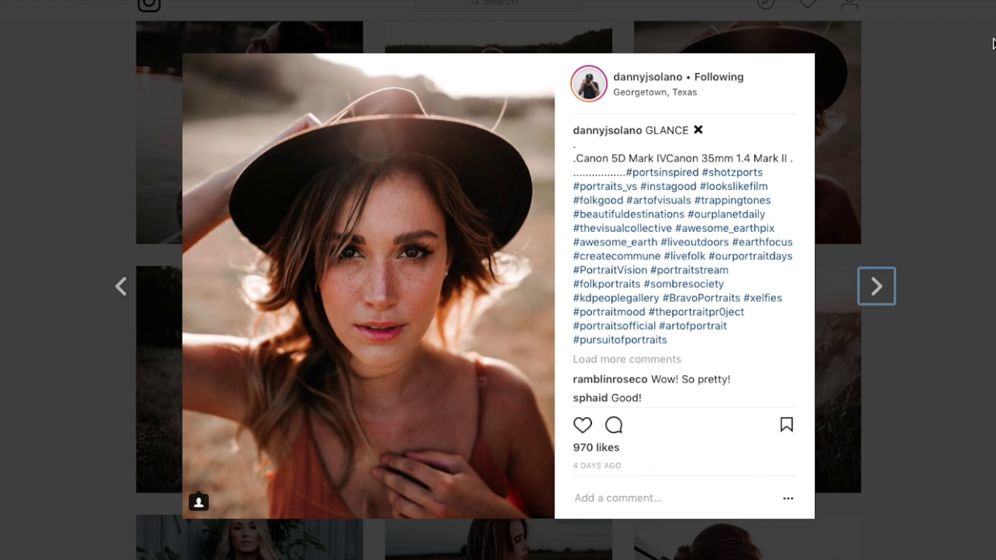
{"action": "left_click", "coordinate": [835, 46]}
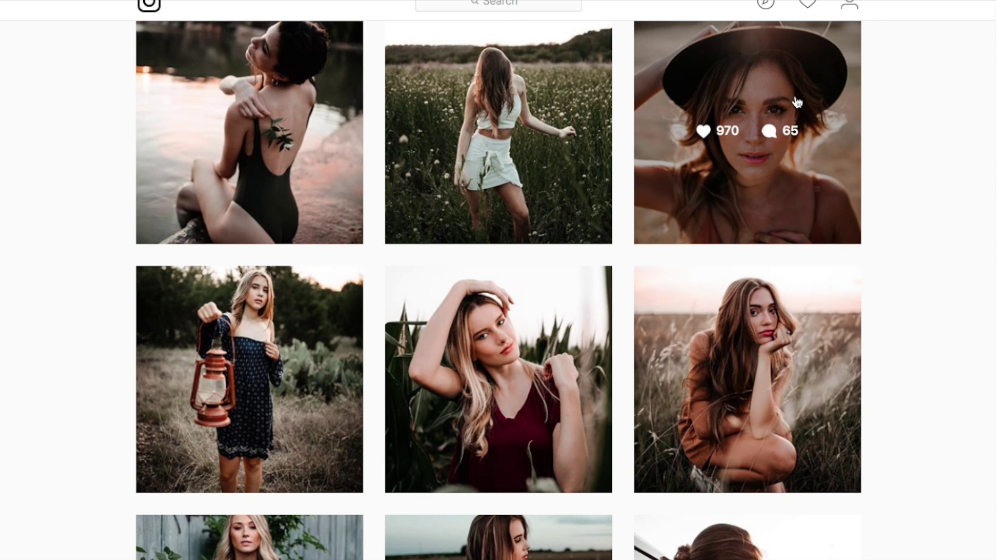
{"action": "scroll", "coordinate": [798, 102], "scroll_direction": "up", "scroll_amount": 8}
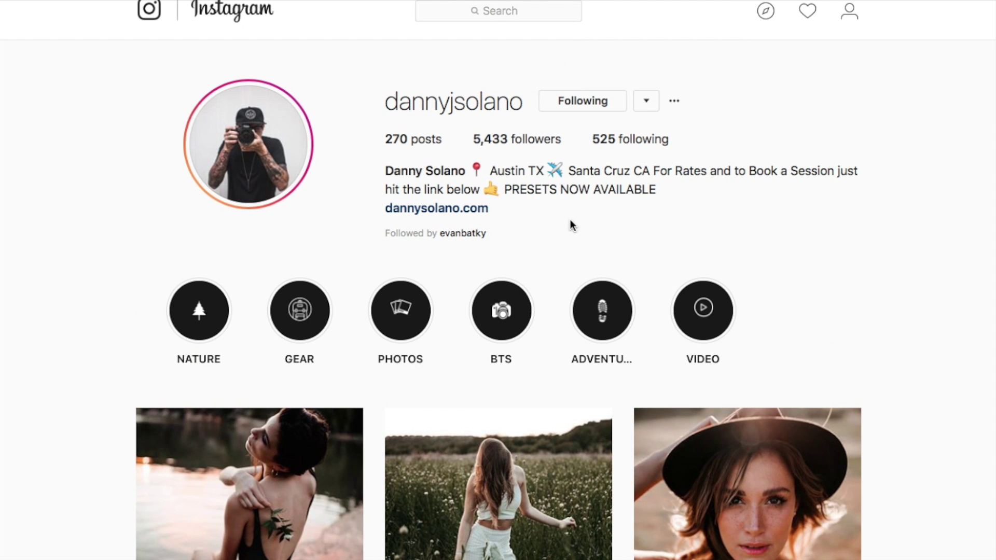
{"action": "scroll", "coordinate": [570, 217], "scroll_direction": "down", "scroll_amount": 4}
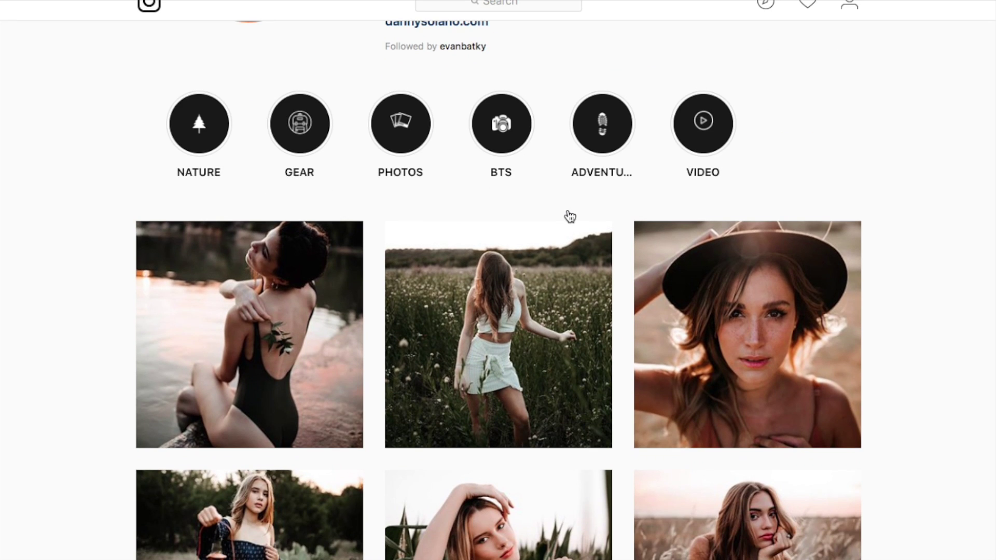
{"action": "scroll", "coordinate": [570, 217], "scroll_direction": "down", "scroll_amount": 3}
{"action": "scroll", "coordinate": [570, 217], "scroll_direction": "down", "scroll_amount": 3}
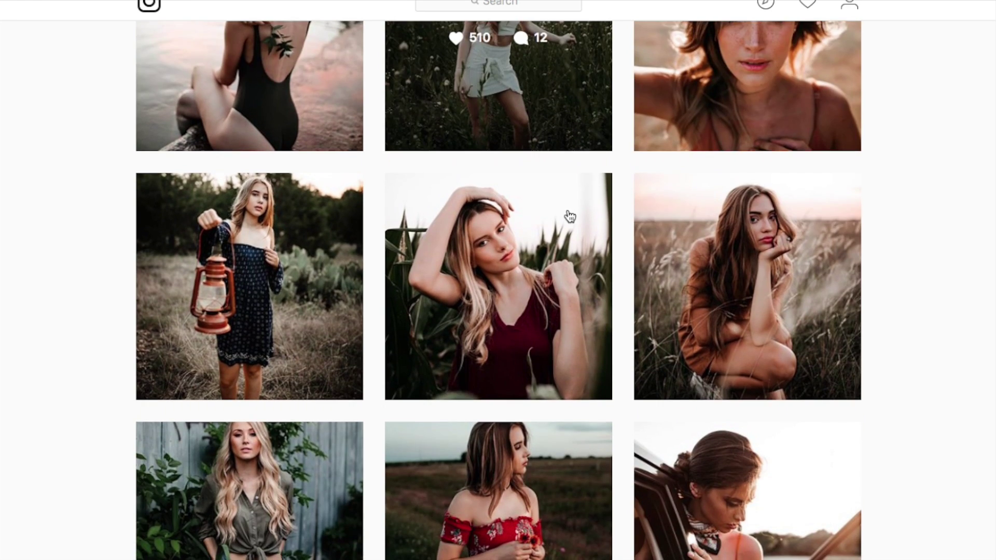
{"action": "scroll", "coordinate": [641, 262], "scroll_direction": "down", "scroll_amount": 2}
{"action": "scroll", "coordinate": [892, 262], "scroll_direction": "down", "scroll_amount": 5}
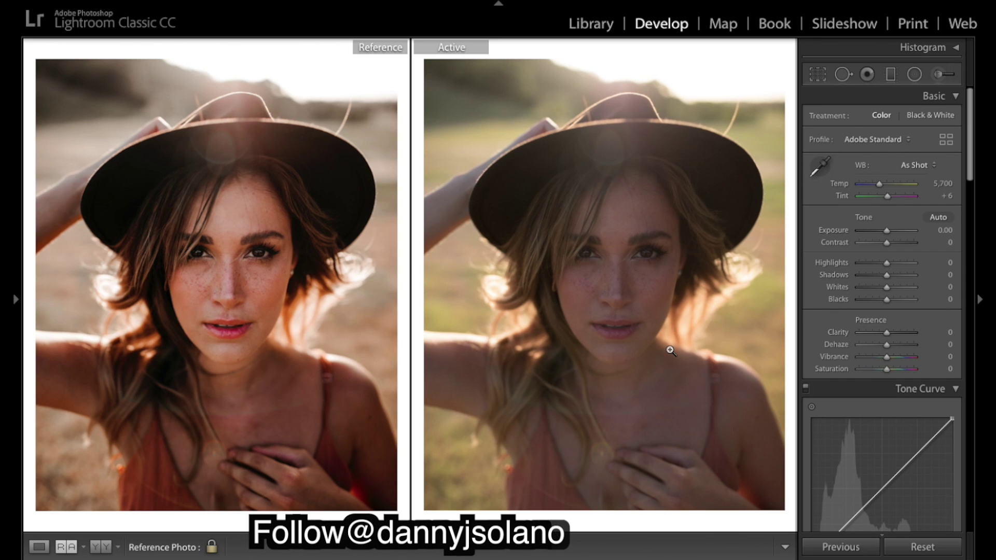
Switch to Lightroom Classic and set the active portrait's white balance temperature to 7,000.
{"action": "left_click", "coordinate": [946, 184]}
{"action": "type", "text": "7,000"}
{"action": "key", "text": "Return"}
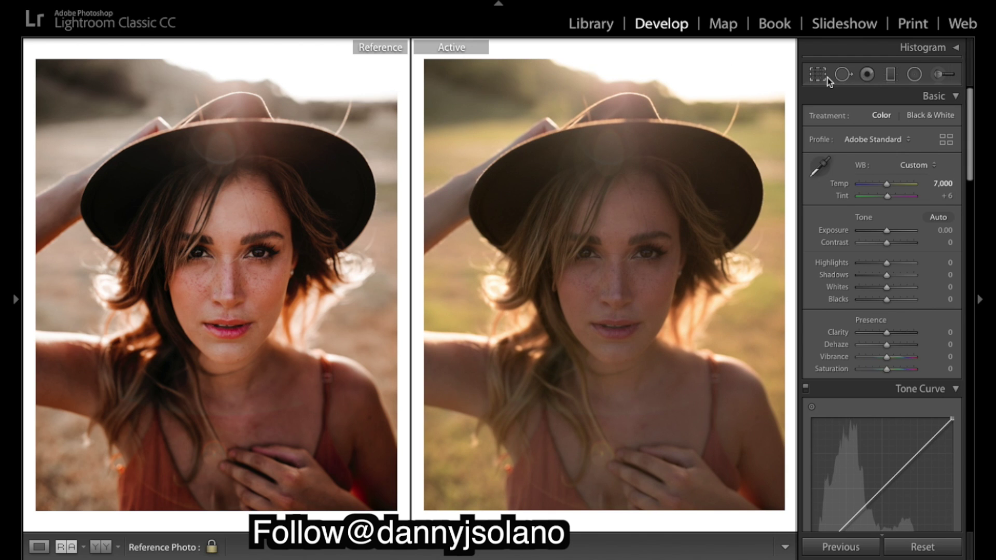
Check the portrait's 4 x 5 crop framing and return to the side-by-side reference comparison.
{"action": "left_click", "coordinate": [826, 76]}
{"action": "left_click", "coordinate": [630, 167]}
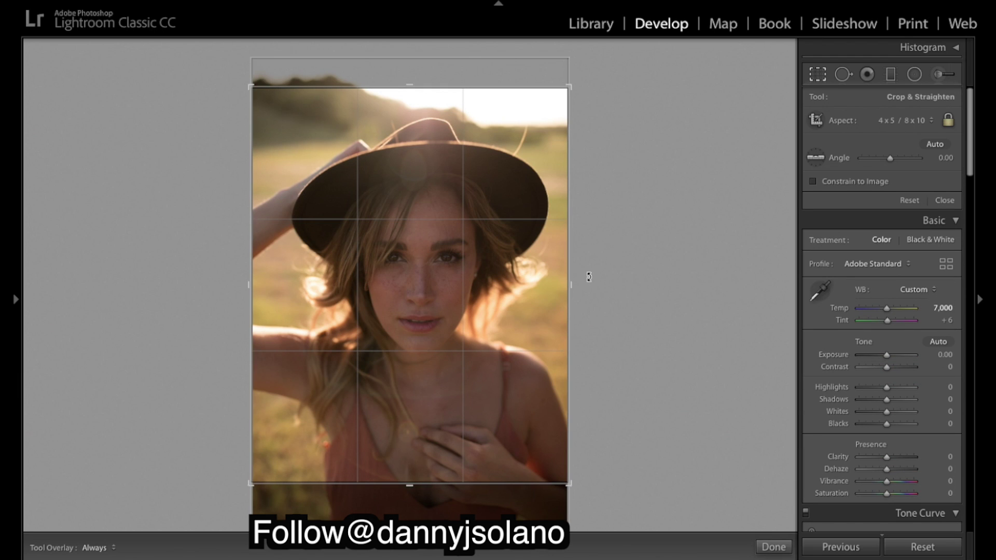
{"action": "left_click", "coordinate": [774, 547]}
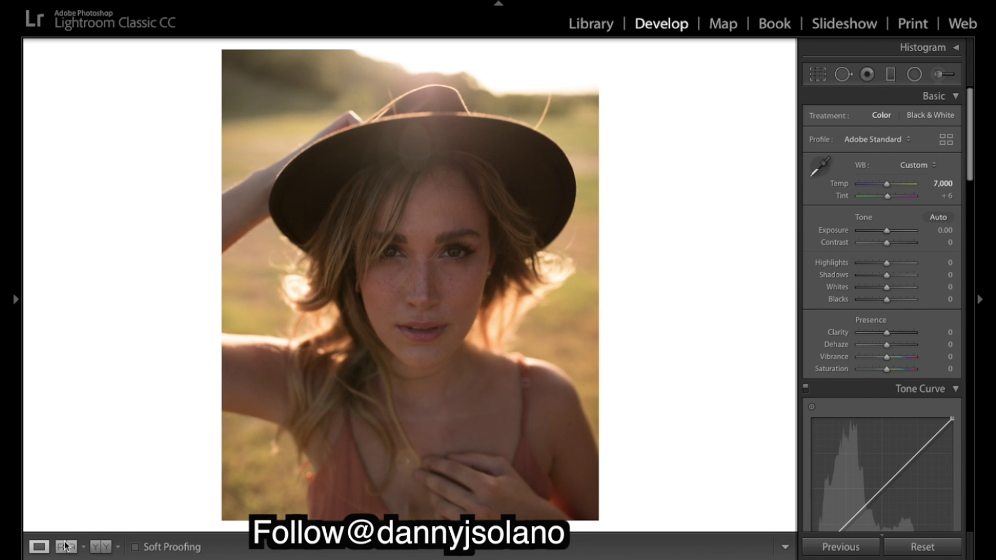
{"action": "left_click", "coordinate": [65, 543]}
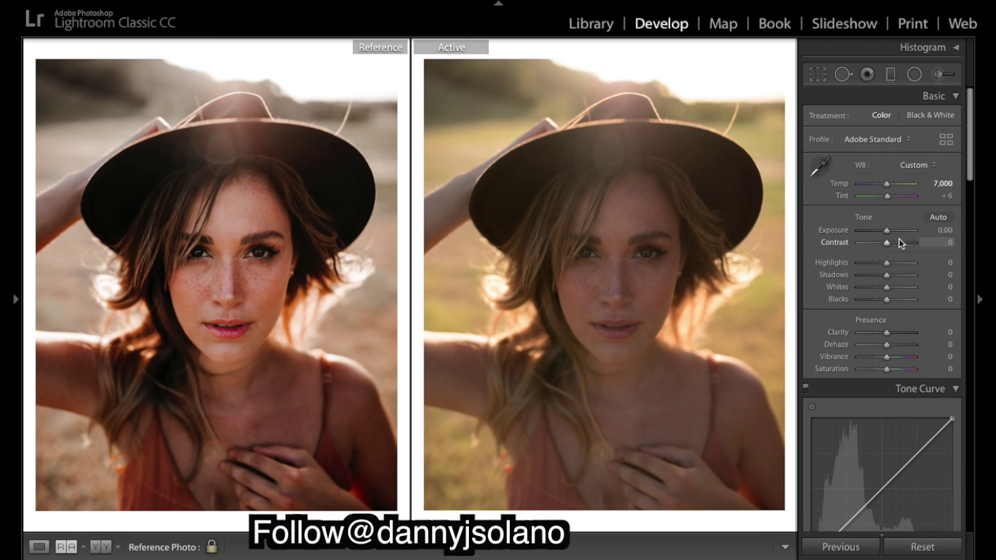
Lower the active portrait's Contrast to -23.
{"action": "left_click_drag", "start_coordinate": [885, 248], "coordinate": [881, 248]}
{"action": "left_click_drag", "start_coordinate": [879, 244], "coordinate": [878, 245]}
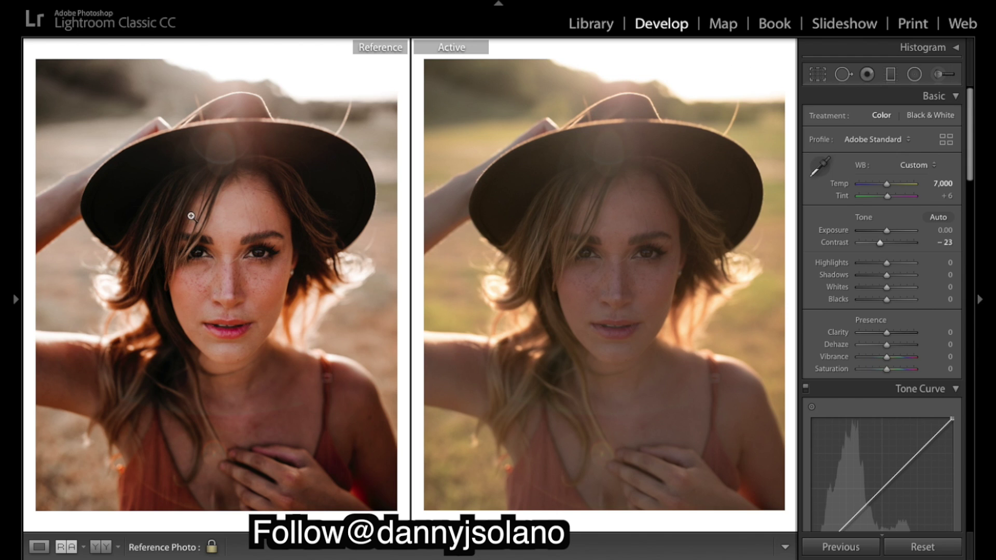
{"action": "scroll", "coordinate": [881, 277], "scroll_direction": "down", "scroll_amount": 5}
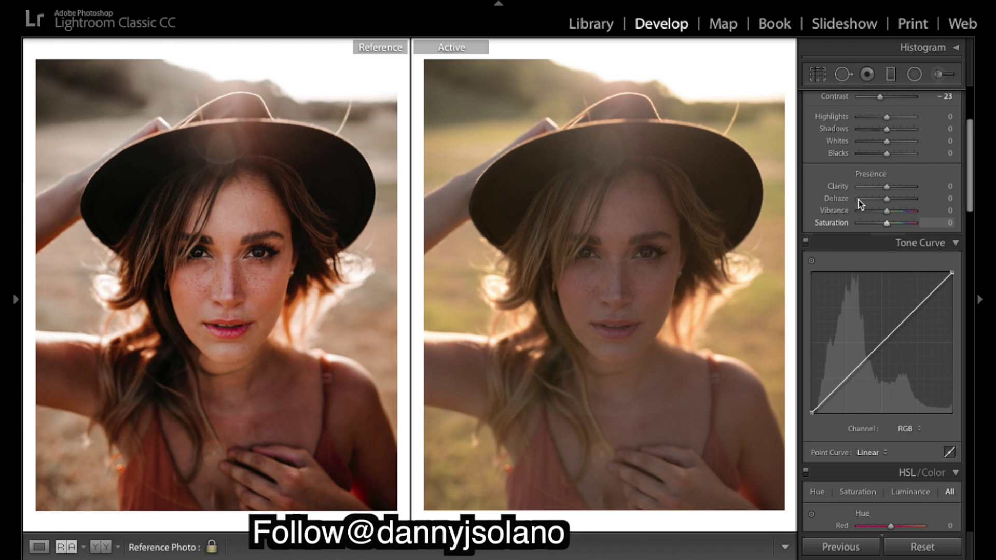
{"action": "scroll", "coordinate": [884, 179], "scroll_direction": "up", "scroll_amount": 5}
Shape the red channel tone curve into an S-curve with lowered shadows, lifted midtones and a highlight point at about 73.7 / 80.8 %.
{"action": "scroll", "coordinate": [885, 249], "scroll_direction": "down", "scroll_amount": 4}
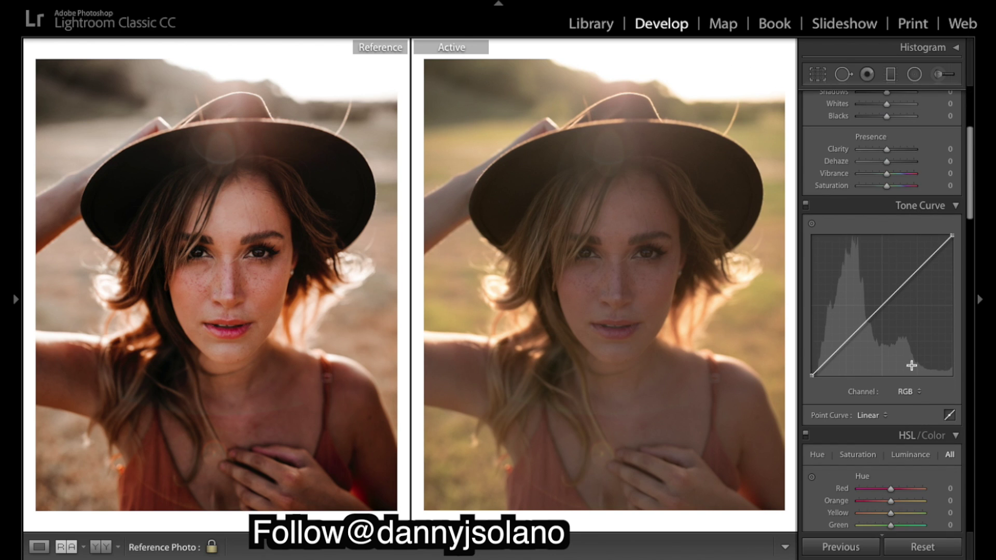
{"action": "left_click", "coordinate": [913, 393]}
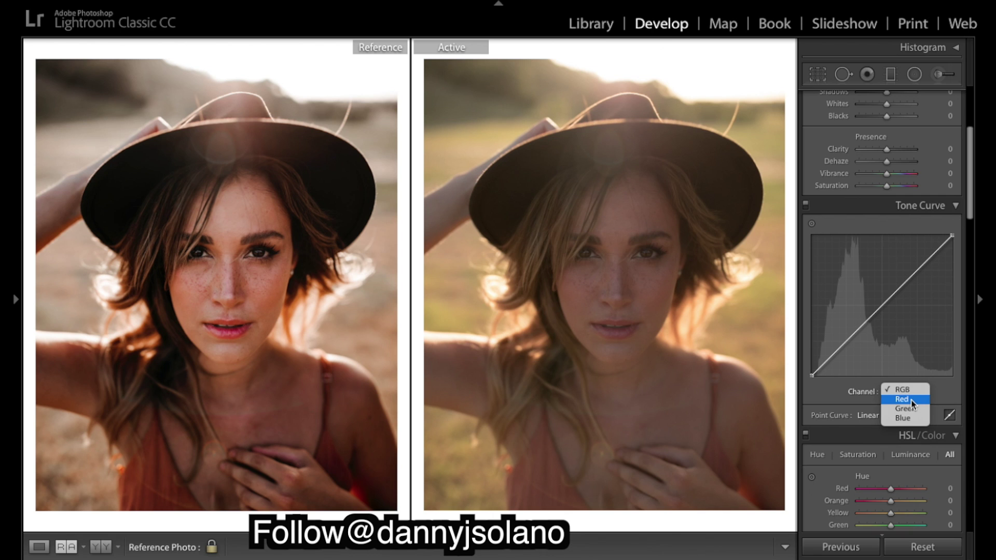
{"action": "left_click", "coordinate": [902, 398]}
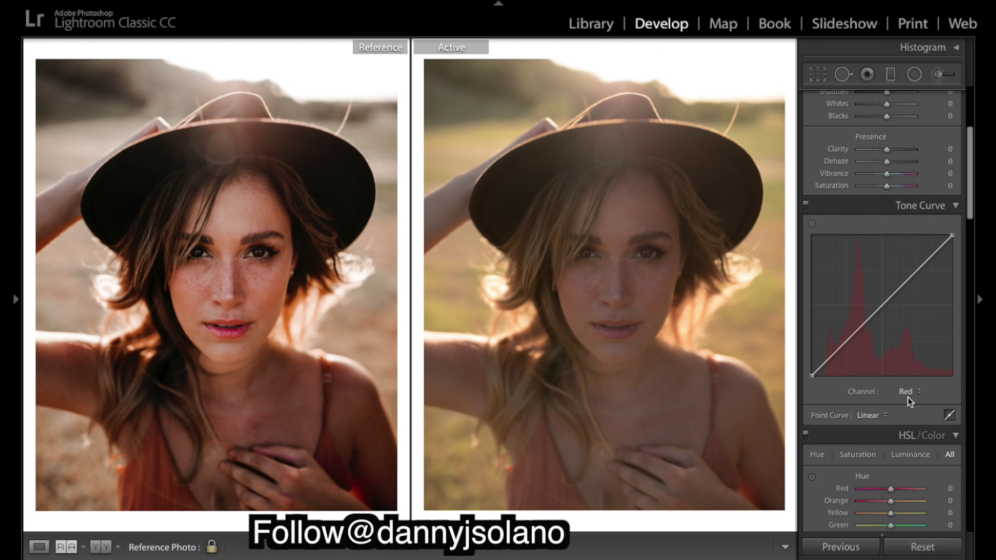
{"action": "left_click_drag", "start_coordinate": [837, 350], "coordinate": [836, 368]}
{"action": "left_click_drag", "start_coordinate": [877, 337], "coordinate": [877, 303]}
{"action": "left_click", "coordinate": [917, 261]}
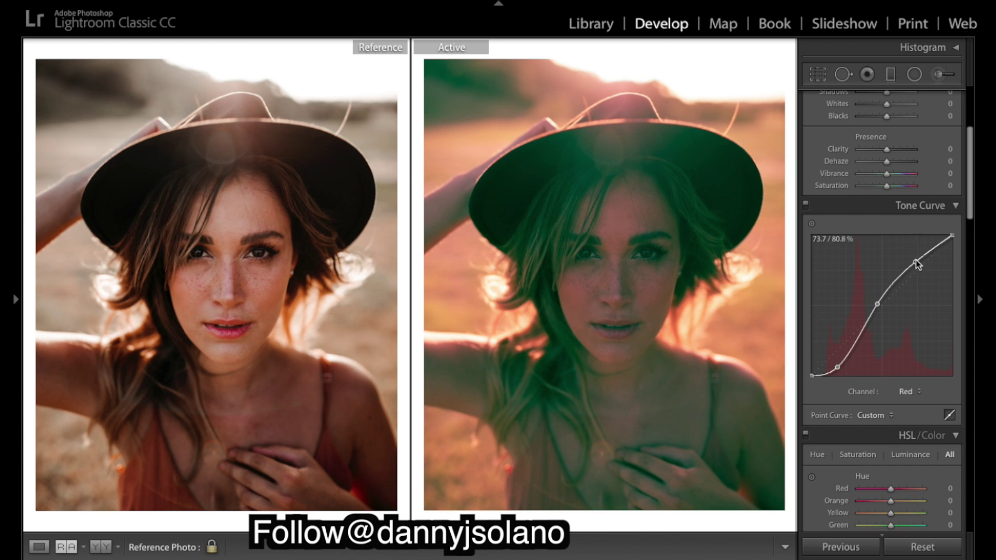
Shape the green channel tone curve into an S-curve with a shadow point at about 19.6 / 9.4 % and raised midtones and highlights.
{"action": "scroll", "coordinate": [906, 332], "scroll_direction": "down", "scroll_amount": 2}
{"action": "left_click", "coordinate": [905, 331]}
{"action": "left_click", "coordinate": [904, 340]}
{"action": "left_click_drag", "start_coordinate": [839, 289], "coordinate": [839, 302]}
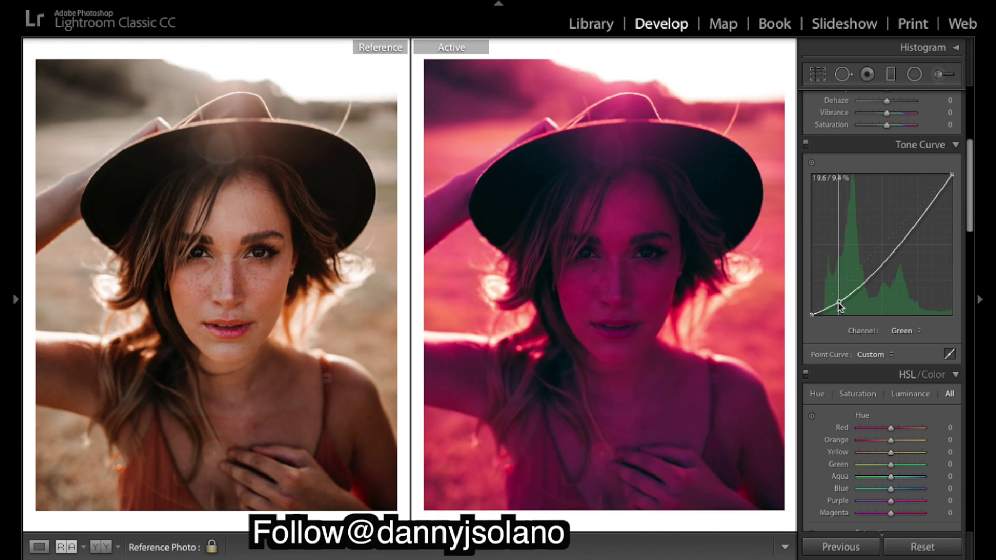
{"action": "left_click_drag", "start_coordinate": [882, 272], "coordinate": [882, 237]}
{"action": "left_click_drag", "start_coordinate": [918, 204], "coordinate": [917, 198]}
Shape the blue channel tone curve into an S-curve with a shadow point at about 14.1 / 4.3 % and raised midtones and highlights.
{"action": "left_click", "coordinate": [905, 331]}
{"action": "left_click_drag", "start_coordinate": [832, 295], "coordinate": [830, 310]}
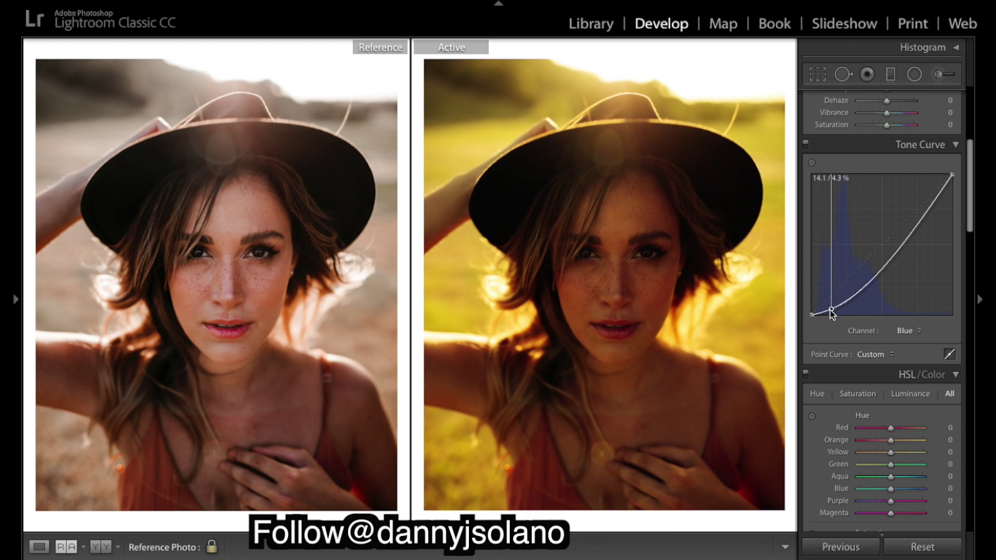
{"action": "left_click_drag", "start_coordinate": [883, 274], "coordinate": [881, 239]}
{"action": "left_click_drag", "start_coordinate": [916, 205], "coordinate": [916, 199]}
Review the single-channel tone curves, including red, and return to the composite RGB curve.
{"action": "left_click", "coordinate": [908, 330]}
{"action": "left_click", "coordinate": [904, 301]}
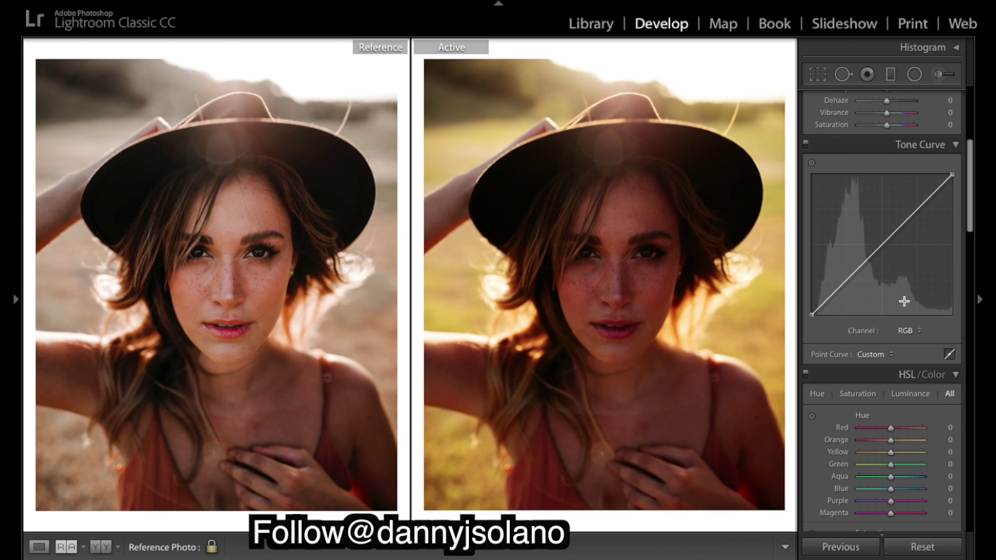
{"action": "scroll", "coordinate": [929, 289], "scroll_direction": "up", "scroll_amount": 2}
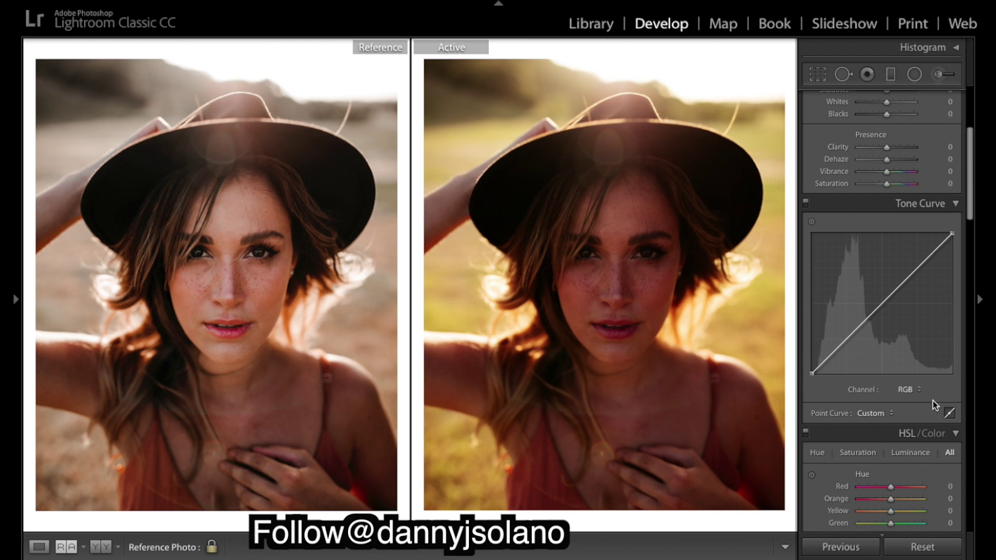
{"action": "left_click", "coordinate": [919, 391]}
{"action": "left_click", "coordinate": [900, 400]}
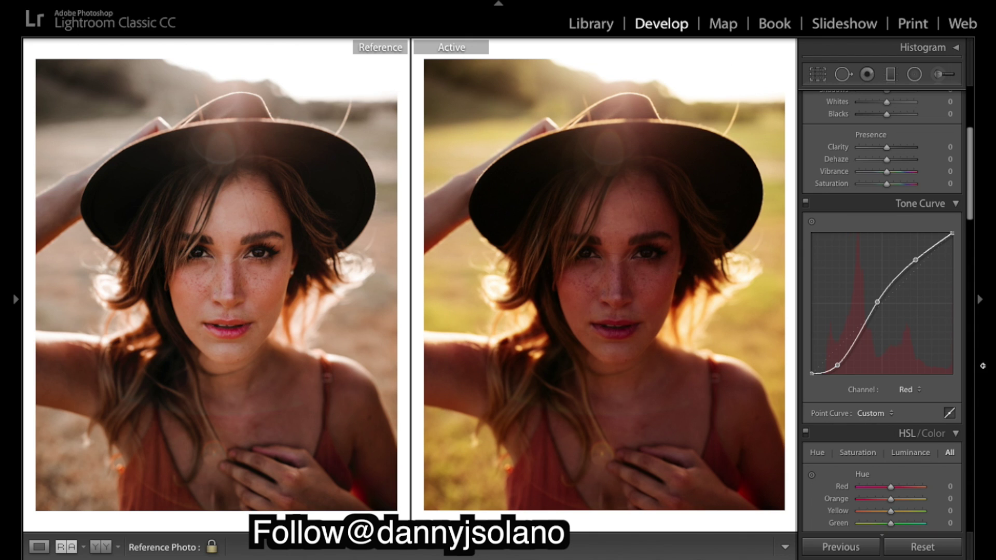
{"action": "left_click", "coordinate": [929, 391]}
{"action": "left_click", "coordinate": [913, 388]}
{"action": "left_click", "coordinate": [917, 391]}
{"action": "left_click", "coordinate": [908, 379]}
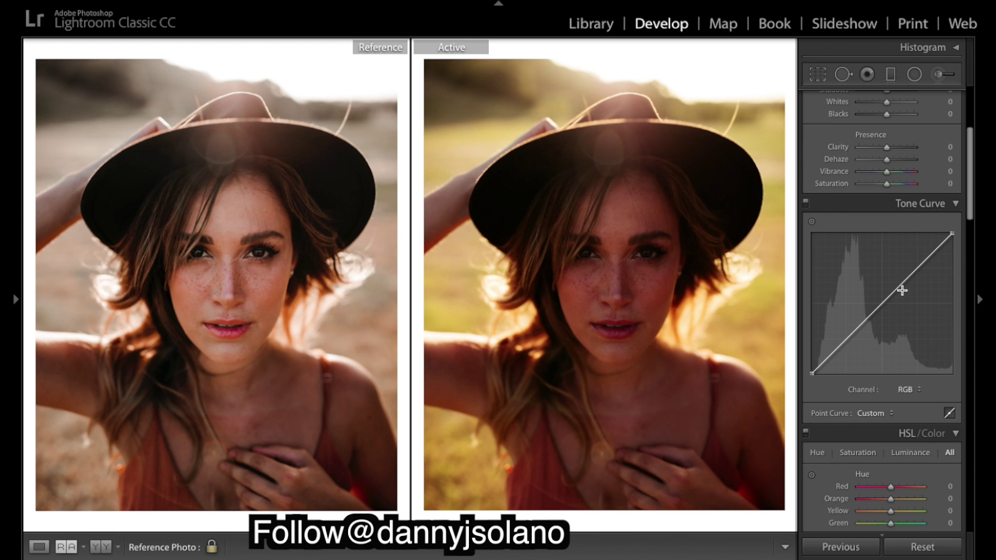
Shape the RGB tone curve with a lifted black point, lowered shadows and a highlight point at about 72.2 / 78.4 %.
{"action": "left_click_drag", "start_coordinate": [811, 372], "coordinate": [808, 364]}
{"action": "left_click_drag", "start_coordinate": [847, 328], "coordinate": [847, 340]}
{"action": "left_click", "coordinate": [887, 307]}
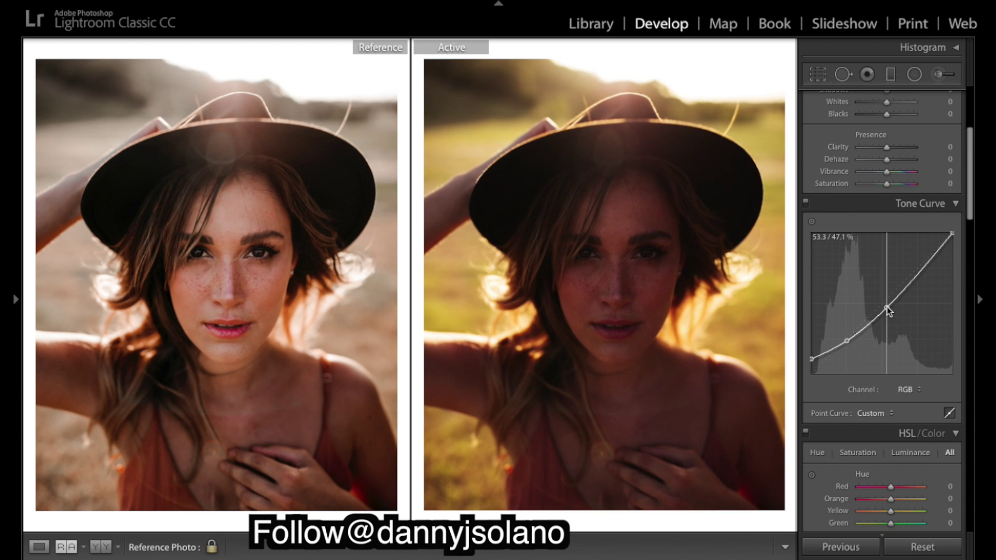
{"action": "left_click_drag", "start_coordinate": [887, 307], "coordinate": [875, 303]}
{"action": "left_click", "coordinate": [913, 264]}
{"action": "left_click_drag", "start_coordinate": [914, 267], "coordinate": [913, 262]}
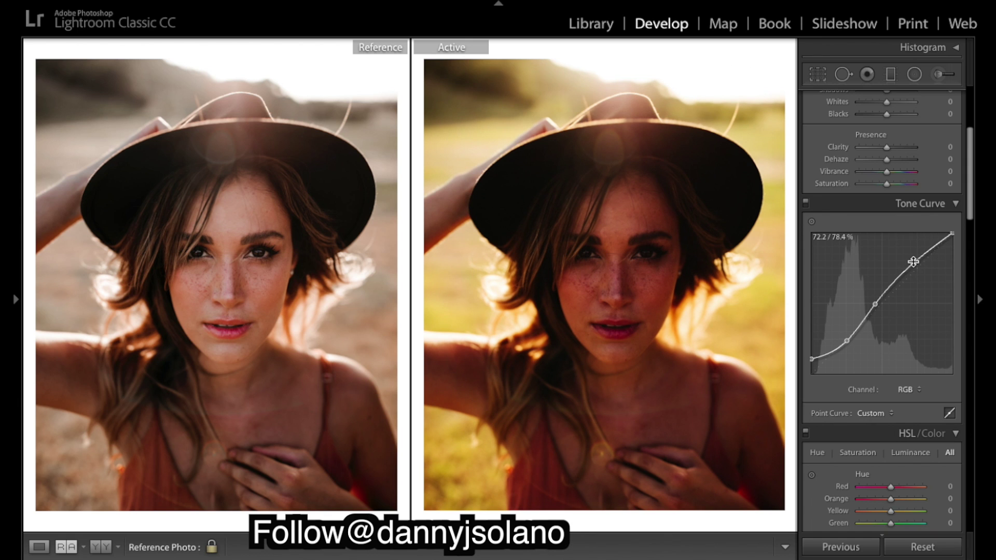
Reduce Saturation to -10 and raise Shadows to +94.
{"action": "scroll", "coordinate": [905, 337], "scroll_direction": "up", "scroll_amount": 3}
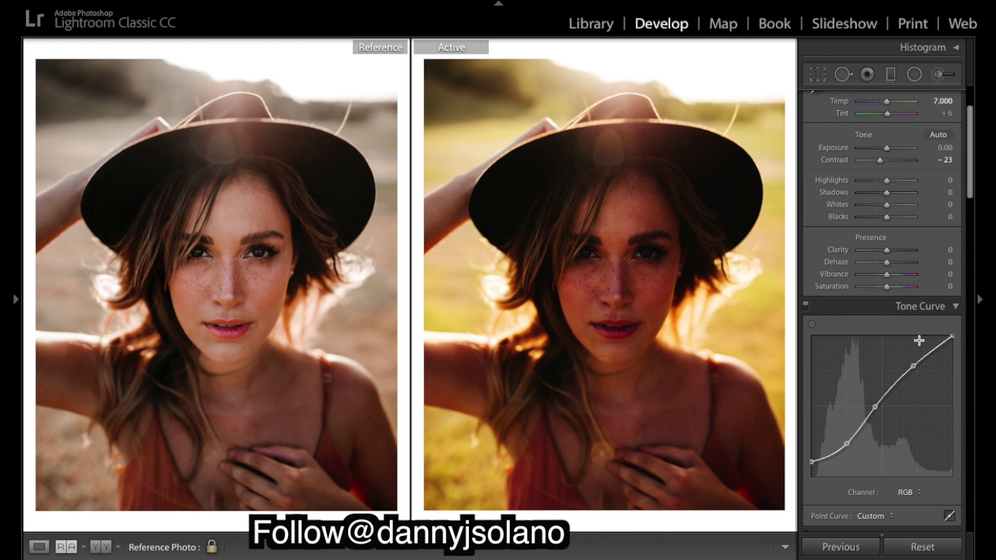
{"action": "left_click_drag", "start_coordinate": [888, 290], "coordinate": [882, 289]}
{"action": "left_click_drag", "start_coordinate": [886, 192], "coordinate": [908, 193]}
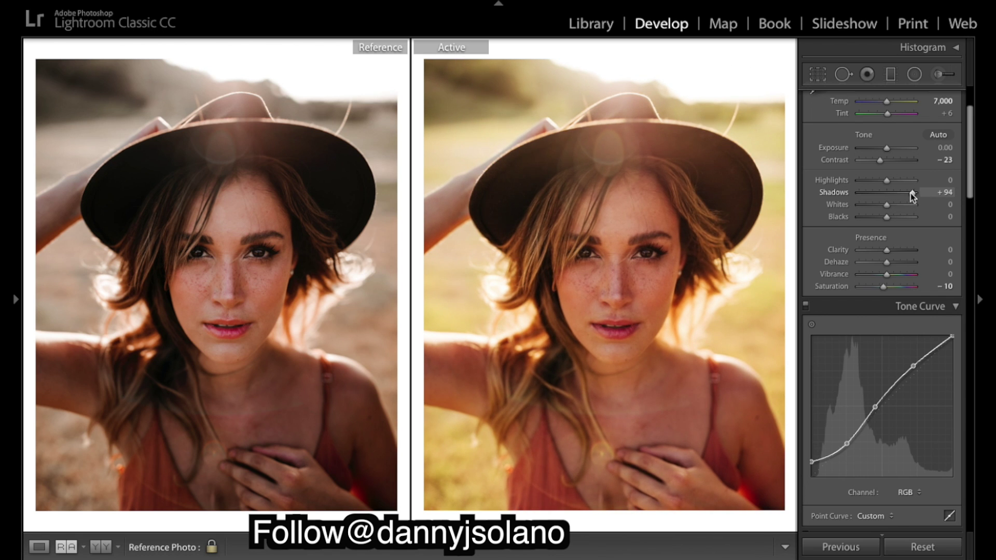
Set Blacks to -22 and bring Highlights down to -60.
{"action": "left_click_drag", "start_coordinate": [883, 220], "coordinate": [877, 221]}
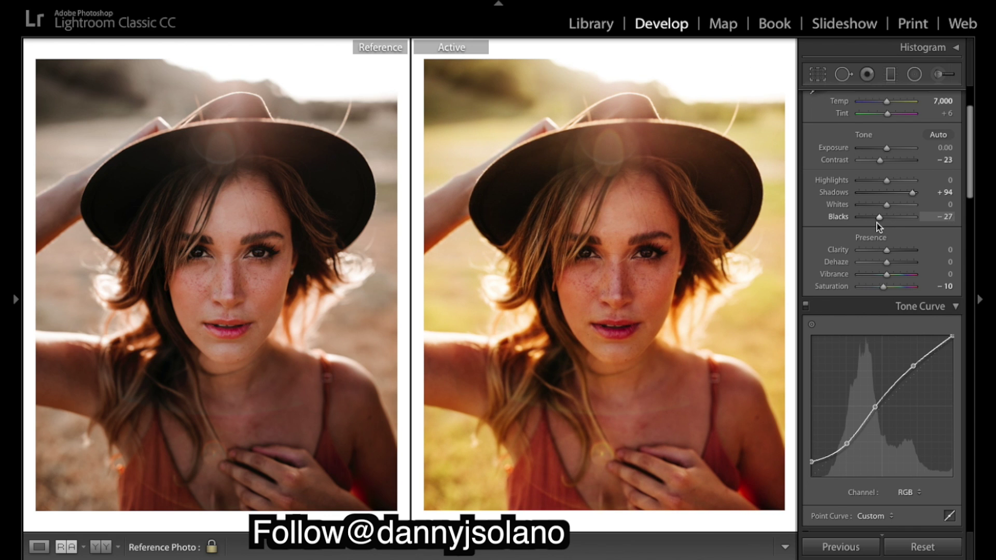
{"action": "left_click_drag", "start_coordinate": [876, 223], "coordinate": [879, 224]}
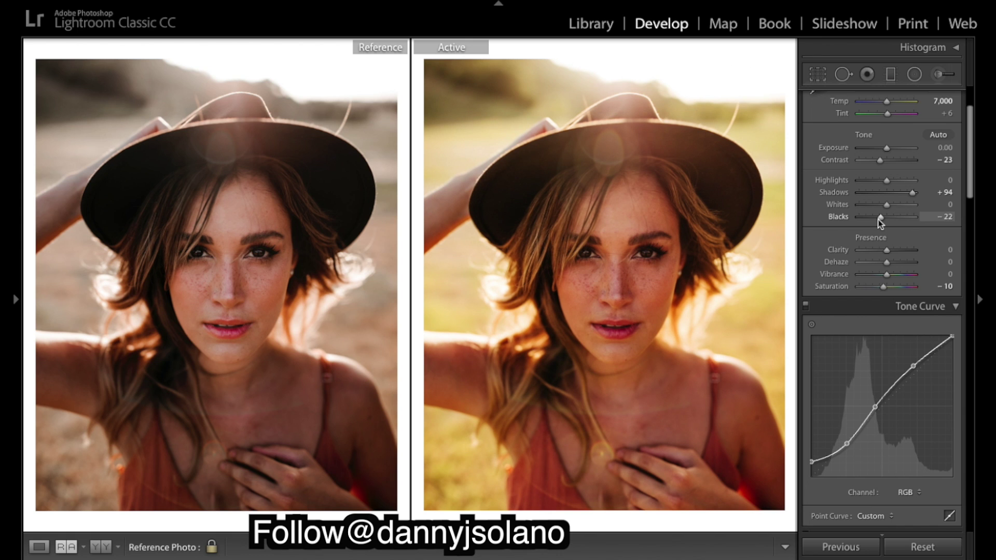
{"action": "left_click", "coordinate": [872, 183]}
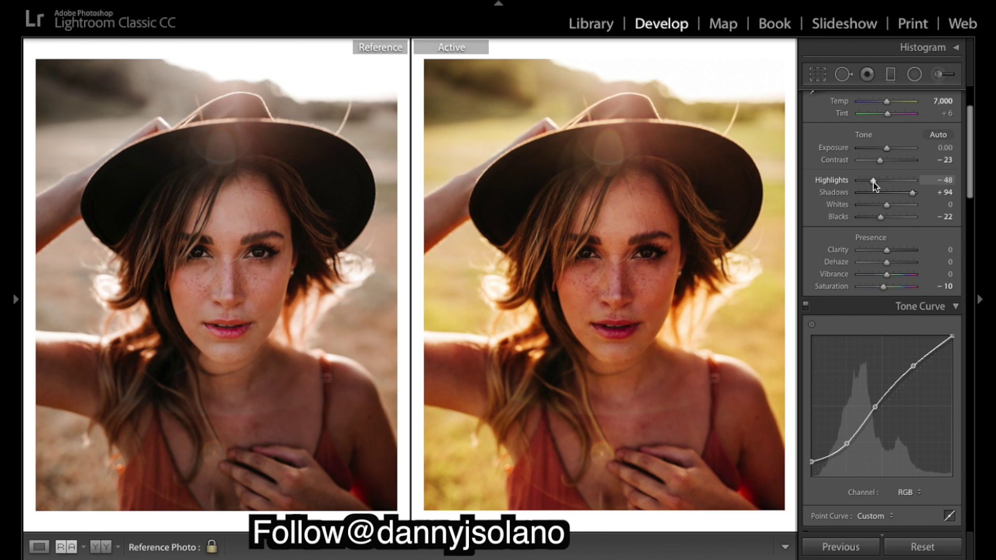
{"action": "left_click_drag", "start_coordinate": [874, 185], "coordinate": [890, 184]}
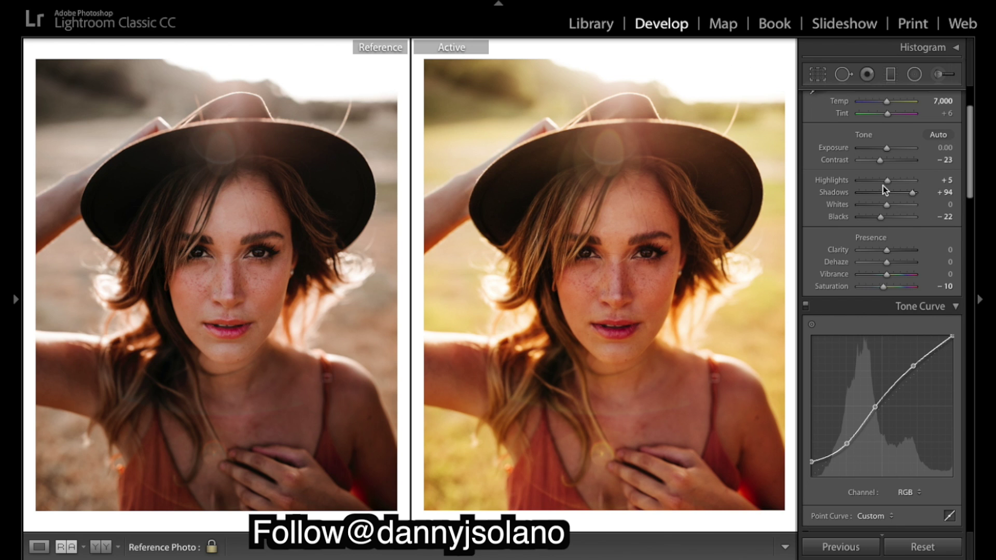
{"action": "left_click_drag", "start_coordinate": [887, 181], "coordinate": [871, 186]}
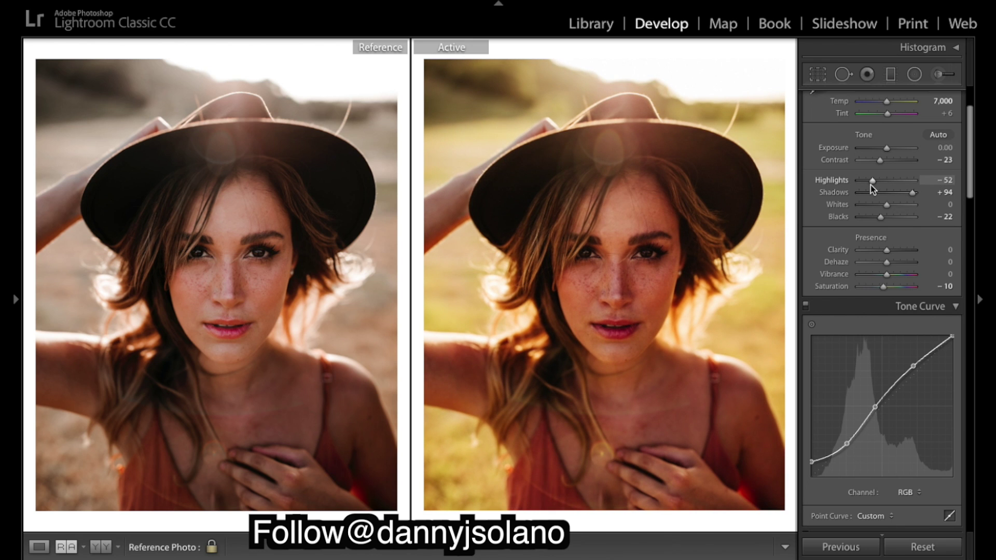
{"action": "left_click_drag", "start_coordinate": [870, 184], "coordinate": [868, 186]}
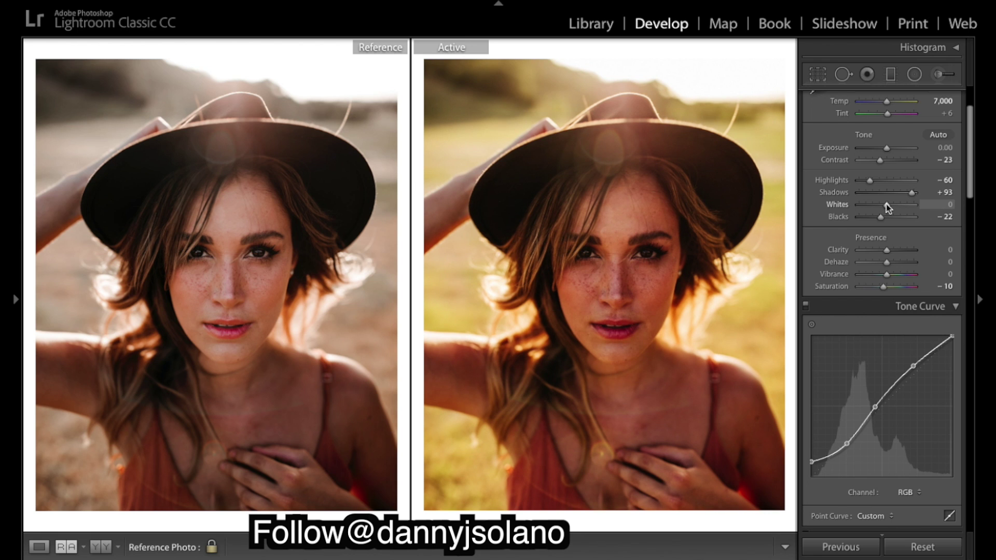
Bring the Whites of the active photo down to -75.
{"action": "left_click_drag", "start_coordinate": [884, 203], "coordinate": [882, 205]}
{"action": "left_click_drag", "start_coordinate": [882, 205], "coordinate": [863, 206]}
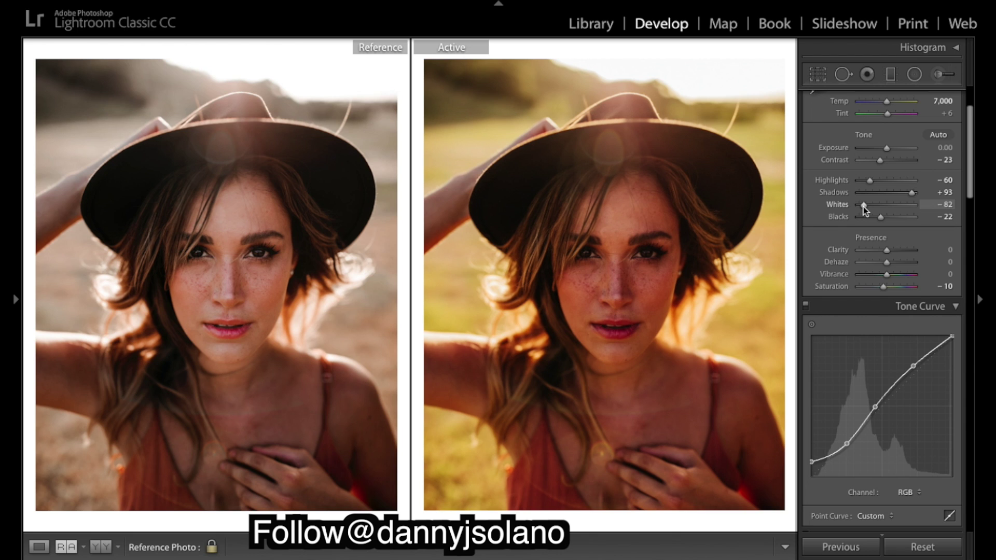
{"action": "left_click_drag", "start_coordinate": [863, 207], "coordinate": [864, 207]}
{"action": "left_click_drag", "start_coordinate": [864, 206], "coordinate": [866, 206]}
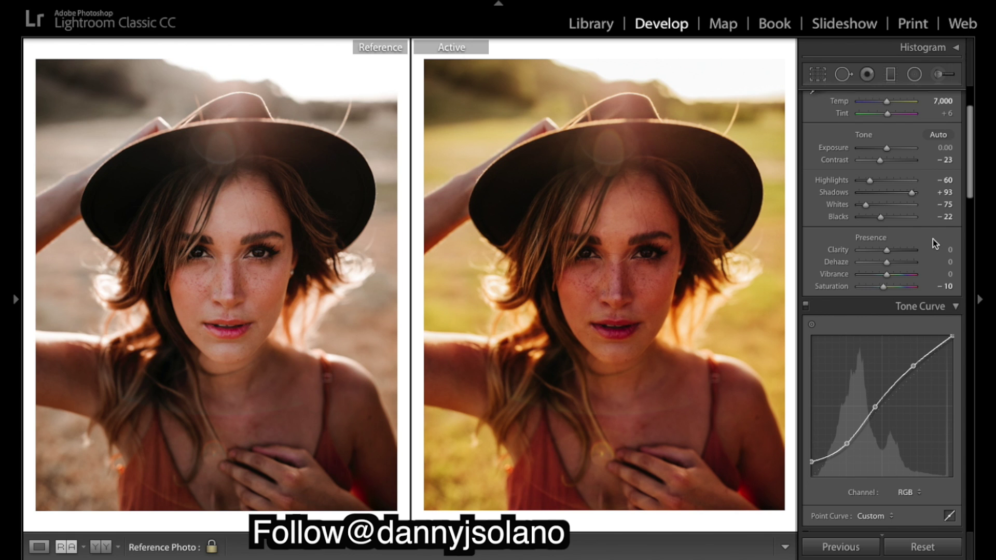
Reduce the HSL saturation of Yellow to -68 to mute the grassy background.
{"action": "scroll", "coordinate": [911, 262], "scroll_direction": "down", "scroll_amount": 10}
{"action": "scroll", "coordinate": [911, 263], "scroll_direction": "up", "scroll_amount": 5}
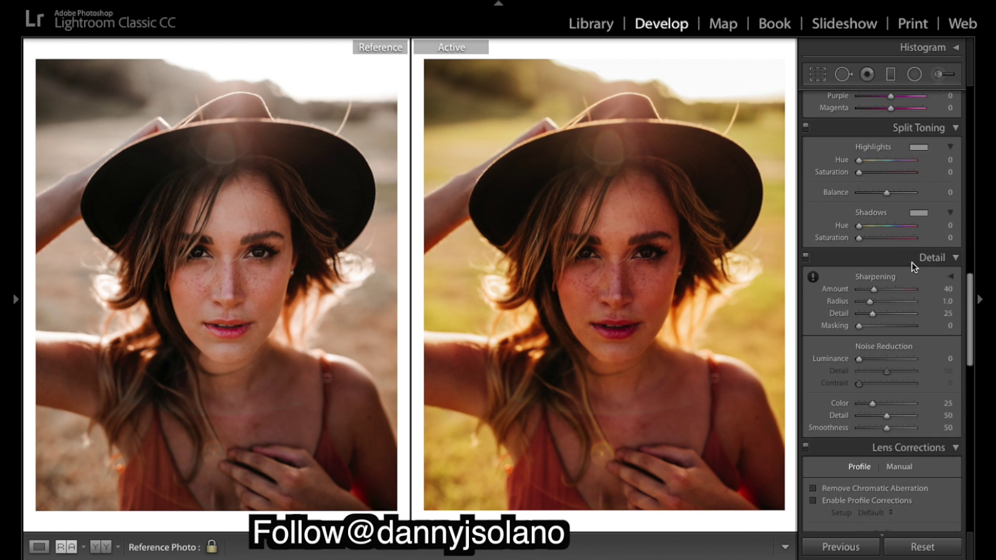
{"action": "scroll", "coordinate": [912, 265], "scroll_direction": "up", "scroll_amount": 3}
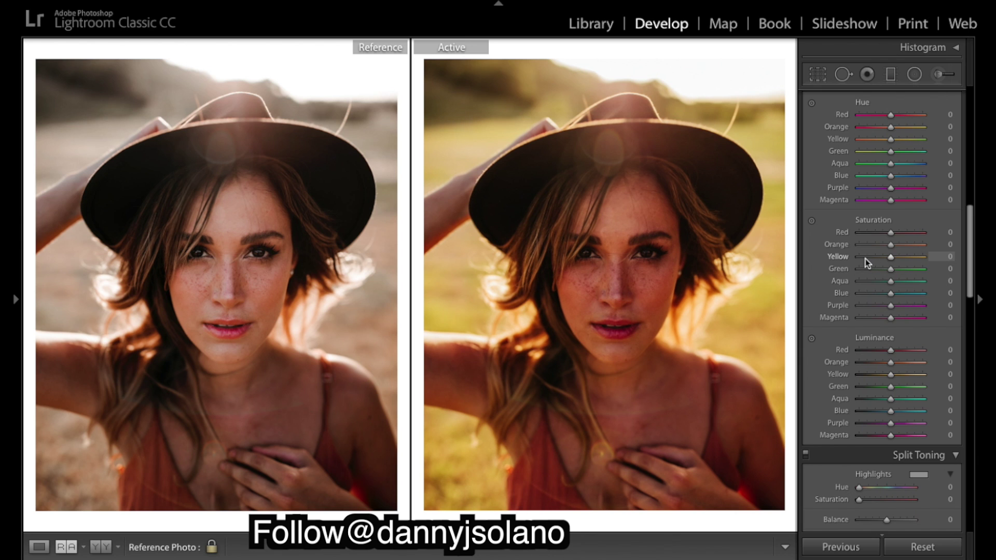
{"action": "left_click", "coordinate": [865, 257]}
{"action": "left_click_drag", "start_coordinate": [866, 259], "coordinate": [869, 262]}
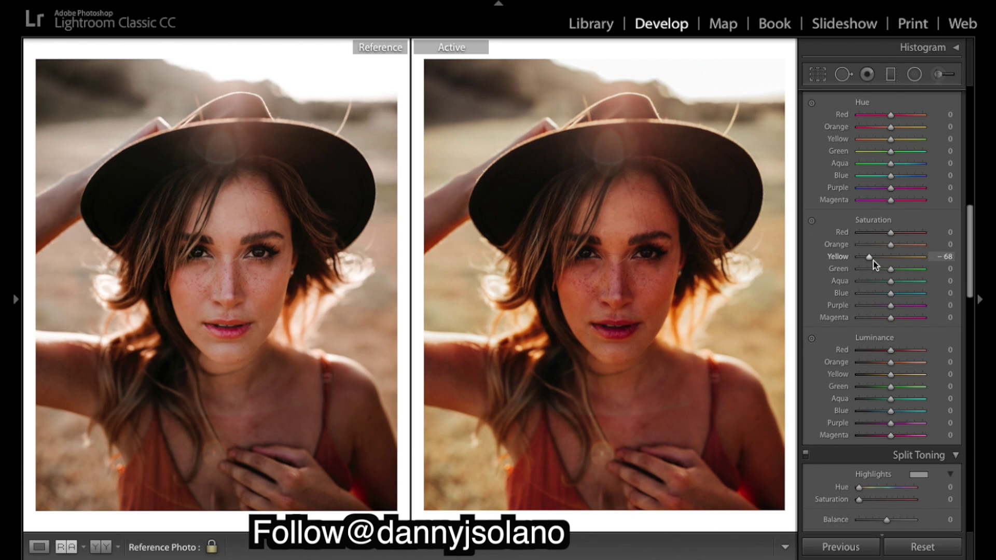
Set the adjustment brush mask on the face to Exposure 1.27 and Contrast 72.
{"action": "scroll", "coordinate": [933, 306], "scroll_direction": "up", "scroll_amount": 1}
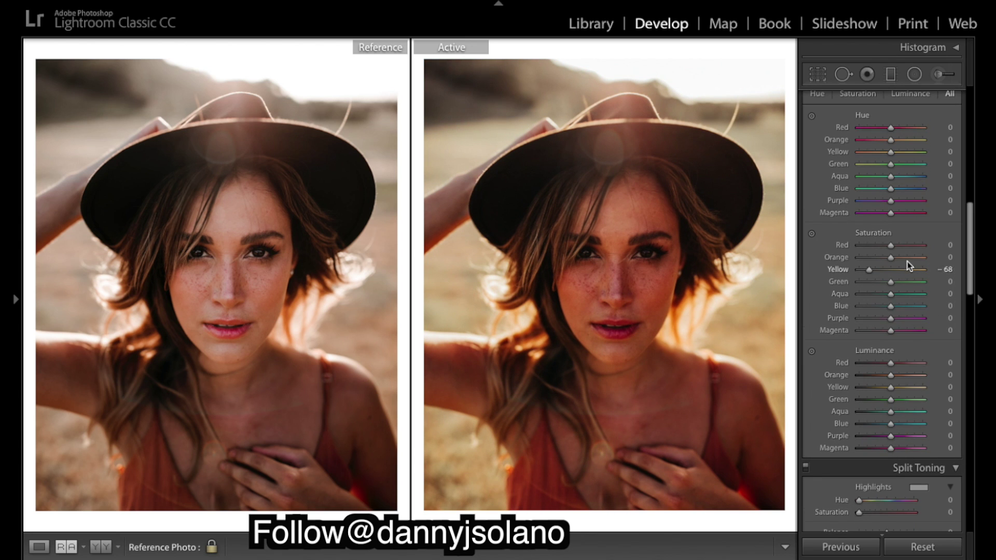
{"action": "scroll", "coordinate": [911, 268], "scroll_direction": "up", "scroll_amount": 10}
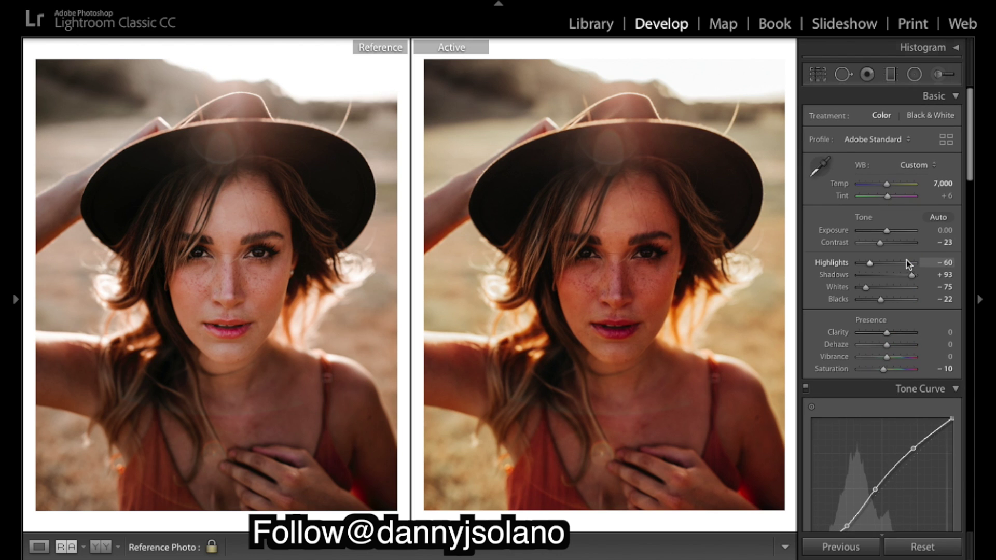
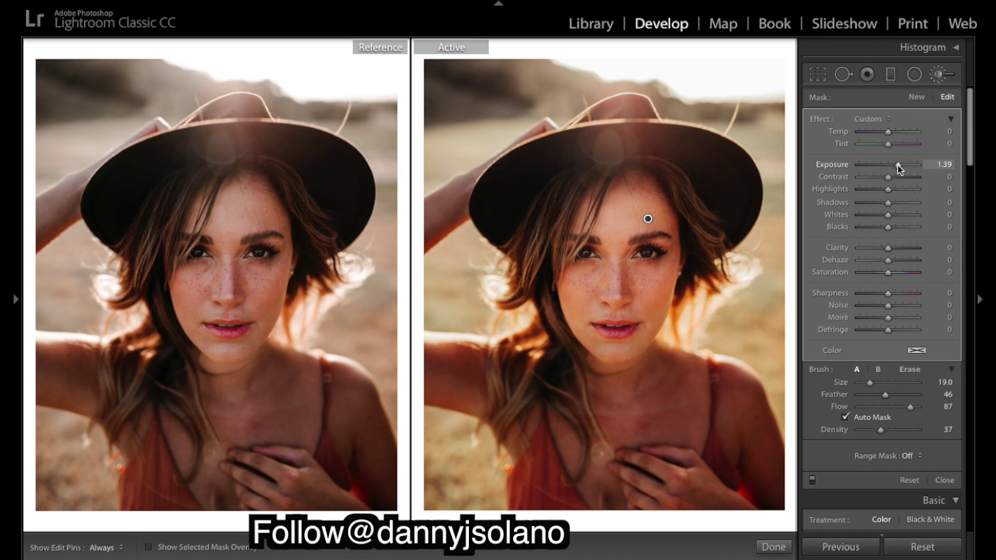
{"action": "left_click_drag", "start_coordinate": [898, 166], "coordinate": [897, 167]}
{"action": "mouse_move", "coordinate": [895, 177]}
{"action": "left_mouse_down"}
{"action": "mouse_move", "coordinate": [925, 180]}
{"action": "mouse_move", "coordinate": [889, 183]}
{"action": "mouse_move", "coordinate": [928, 185]}
{"action": "mouse_move", "coordinate": [910, 182]}
{"action": "left_mouse_up"}
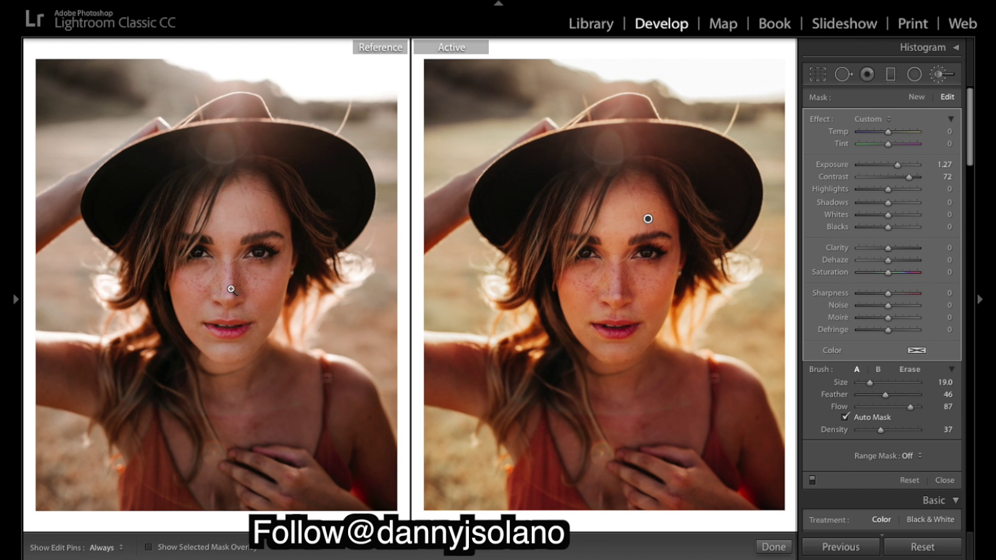
Raise Whites and Highlights of the face's brush mask to 42 each and finish the brush adjustment.
{"action": "left_click", "coordinate": [899, 214]}
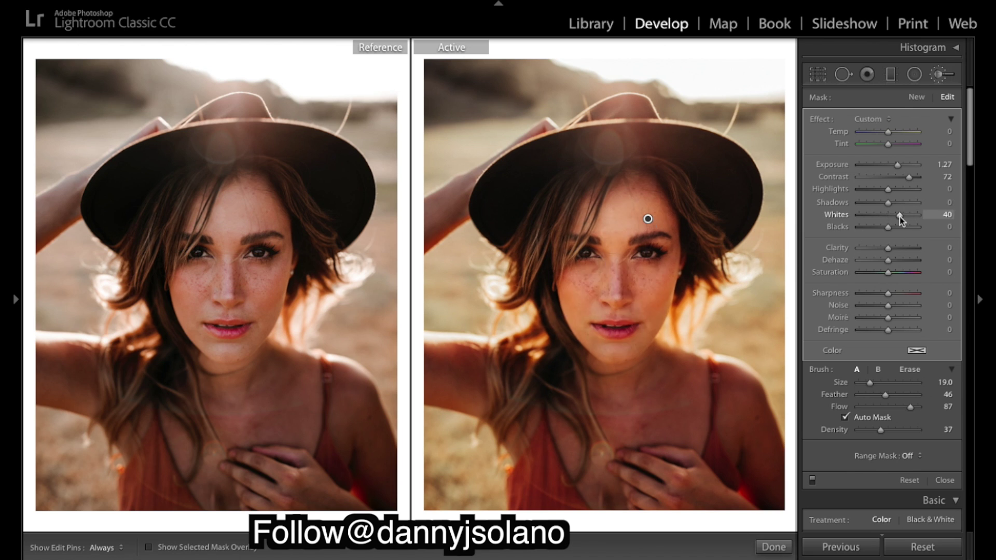
{"action": "left_click_drag", "start_coordinate": [900, 217], "coordinate": [900, 217]}
{"action": "left_click", "coordinate": [901, 188]}
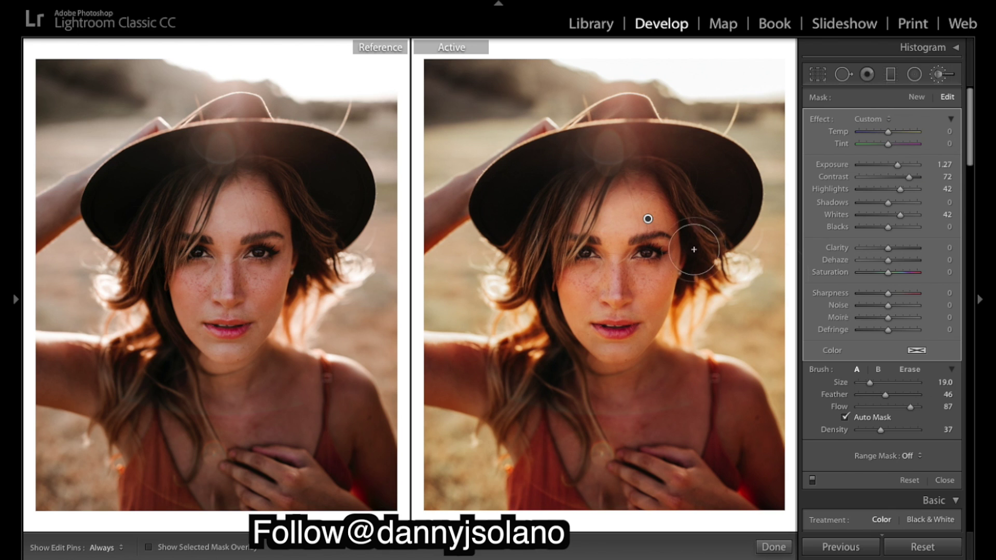
{"action": "left_click", "coordinate": [774, 546]}
Add light film grain to the photo and slightly reduce the grain size.
{"action": "scroll", "coordinate": [878, 293], "scroll_direction": "down", "scroll_amount": 10}
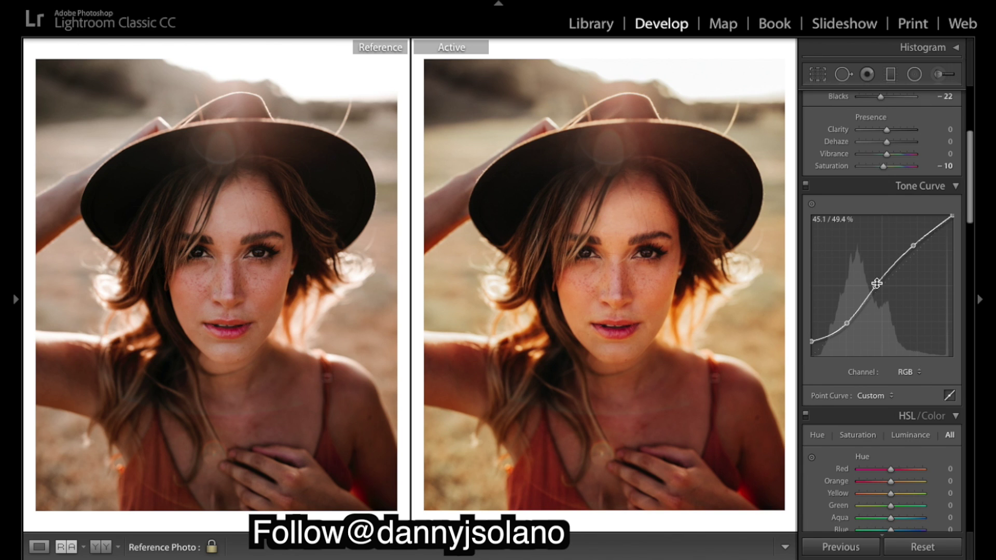
{"action": "scroll", "coordinate": [876, 283], "scroll_direction": "down", "scroll_amount": 15}
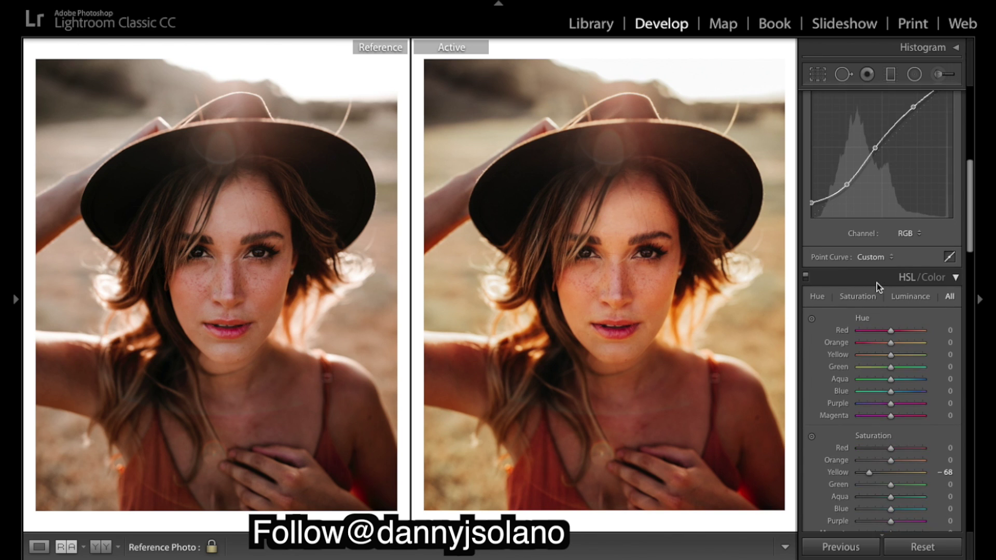
{"action": "scroll", "coordinate": [877, 287], "scroll_direction": "down", "scroll_amount": 8}
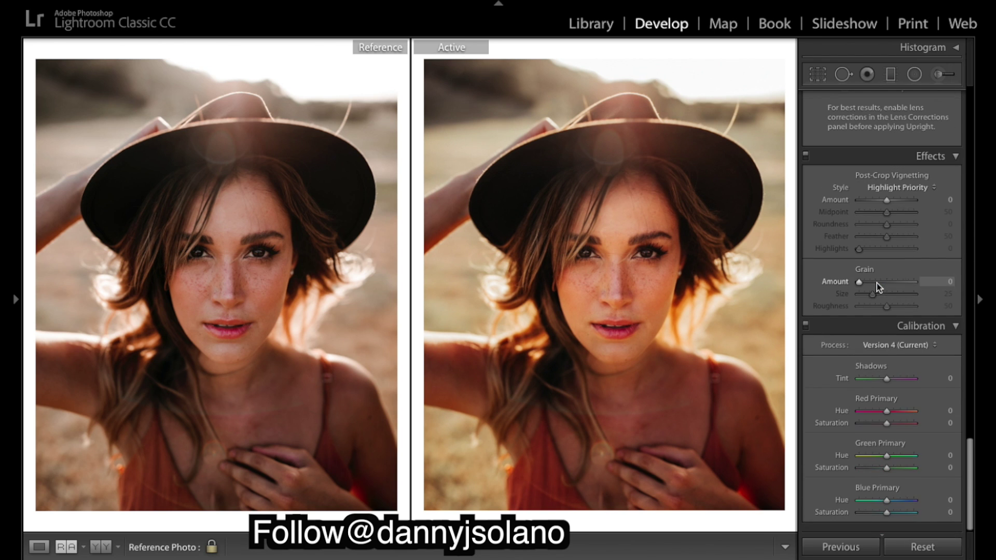
{"action": "left_click", "coordinate": [872, 286]}
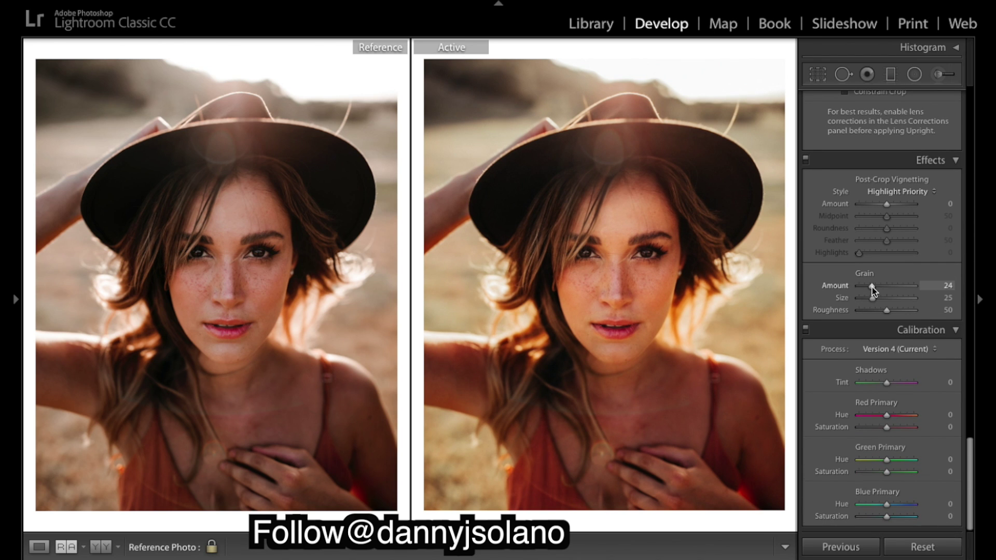
{"action": "left_click_drag", "start_coordinate": [873, 287], "coordinate": [873, 289]}
{"action": "left_click_drag", "start_coordinate": [875, 288], "coordinate": [876, 289]}
{"action": "left_click_drag", "start_coordinate": [872, 298], "coordinate": [871, 302]}
Lower the HSL saturation of Red to -8, Orange to -13, Green to -73 and Aqua to -45.
{"action": "scroll", "coordinate": [926, 169], "scroll_direction": "up", "scroll_amount": 12}
{"action": "scroll", "coordinate": [926, 169], "scroll_direction": "up", "scroll_amount": 15}
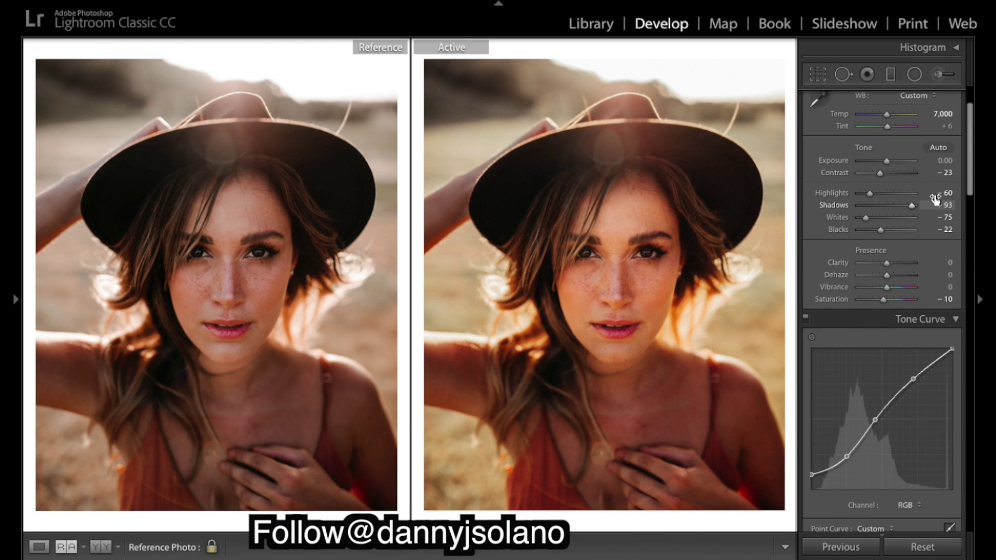
{"action": "scroll", "coordinate": [935, 198], "scroll_direction": "down", "scroll_amount": 12}
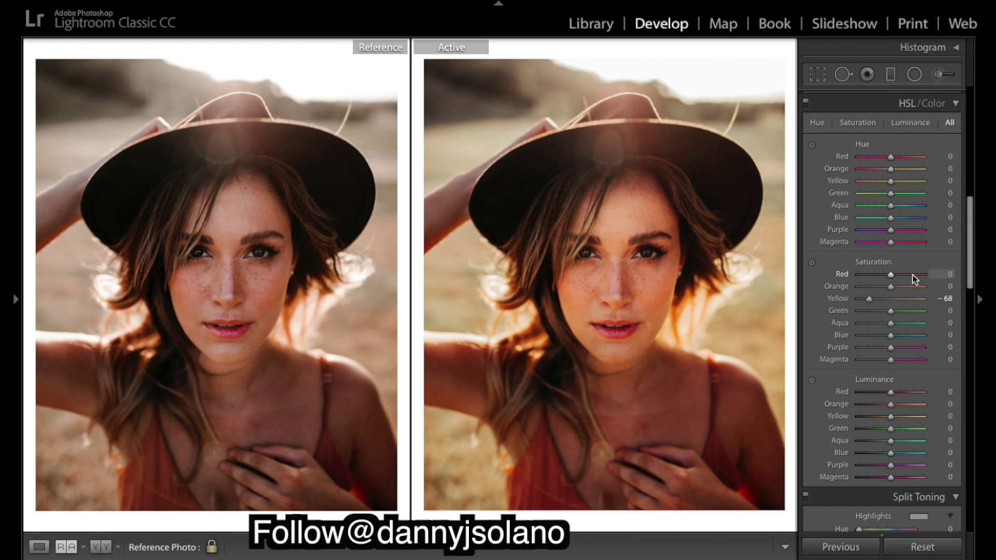
{"action": "left_click_drag", "start_coordinate": [876, 288], "coordinate": [886, 291]}
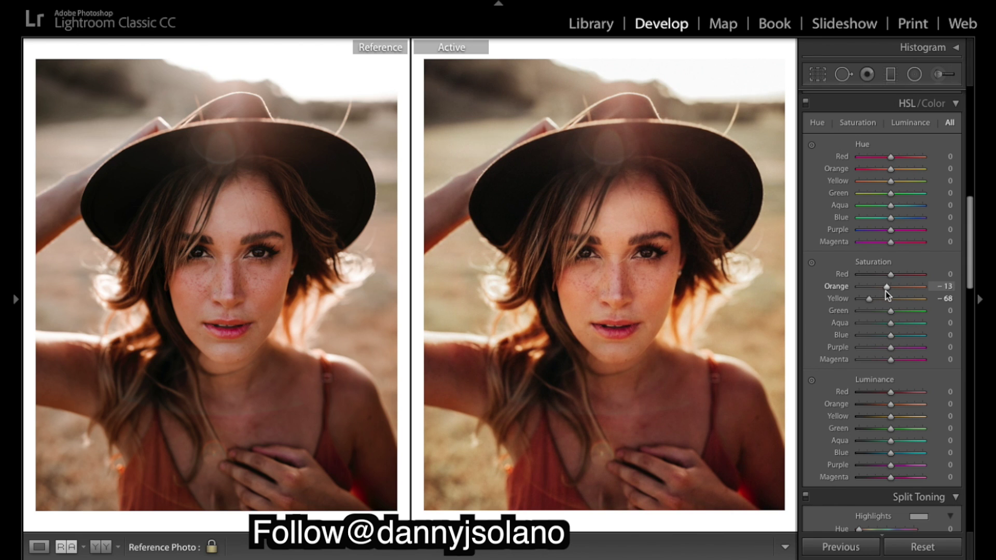
{"action": "left_click", "coordinate": [874, 311]}
{"action": "left_click", "coordinate": [875, 324]}
Shift the HSL hue of Orange to +8.
{"action": "scroll", "coordinate": [894, 275], "scroll_direction": "down", "scroll_amount": 8}
{"action": "scroll", "coordinate": [896, 312], "scroll_direction": "down", "scroll_amount": 10}
{"action": "scroll", "coordinate": [889, 261], "scroll_direction": "up", "scroll_amount": 5}
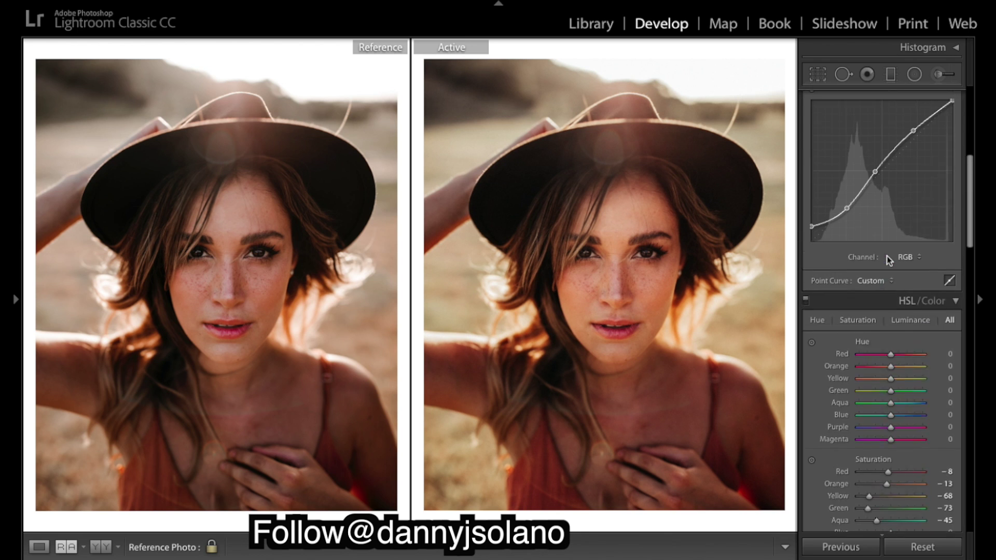
{"action": "scroll", "coordinate": [894, 325], "scroll_direction": "down", "scroll_amount": 3}
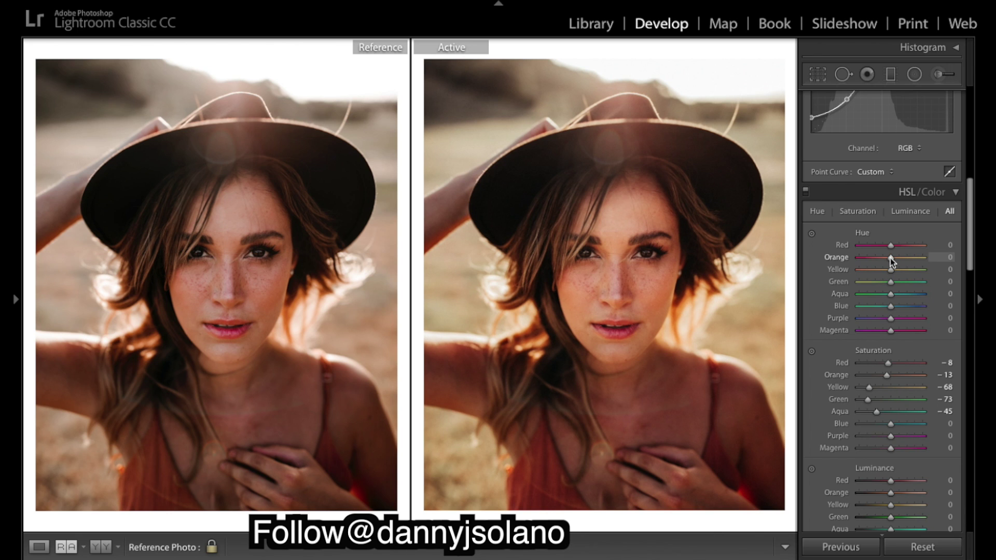
{"action": "left_click_drag", "start_coordinate": [891, 257], "coordinate": [893, 256]}
{"action": "double_click", "coordinate": [837, 257]}
{"action": "left_click_drag", "start_coordinate": [891, 264], "coordinate": [894, 261]}
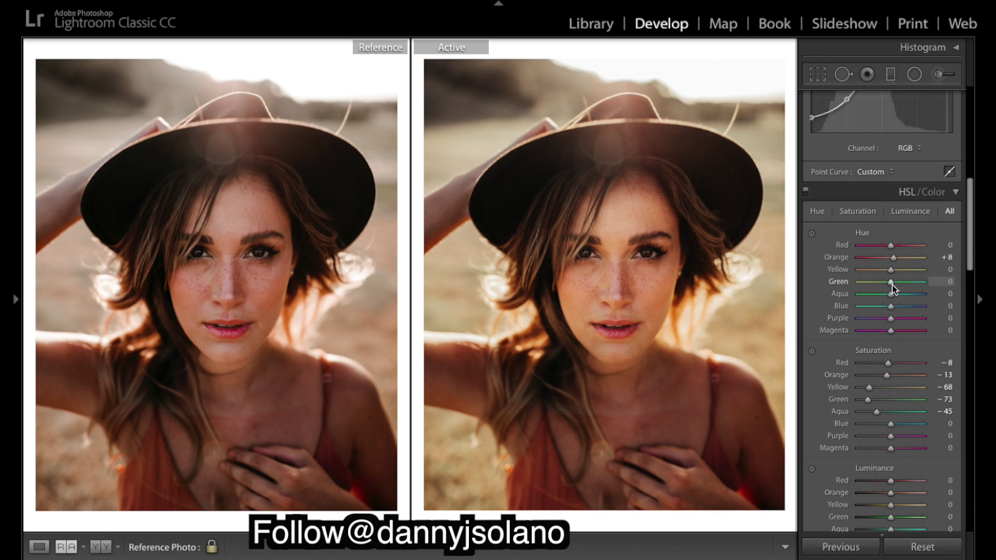
Set the HSL hue of Yellow to -22, Green to -38, Blue to -20 and Red to -14.
{"action": "mouse_move", "coordinate": [890, 272]}
{"action": "left_mouse_down"}
{"action": "mouse_move", "coordinate": [920, 279]}
{"action": "mouse_move", "coordinate": [848, 279]}
{"action": "mouse_move", "coordinate": [951, 291]}
{"action": "mouse_move", "coordinate": [882, 272]}
{"action": "left_mouse_up"}
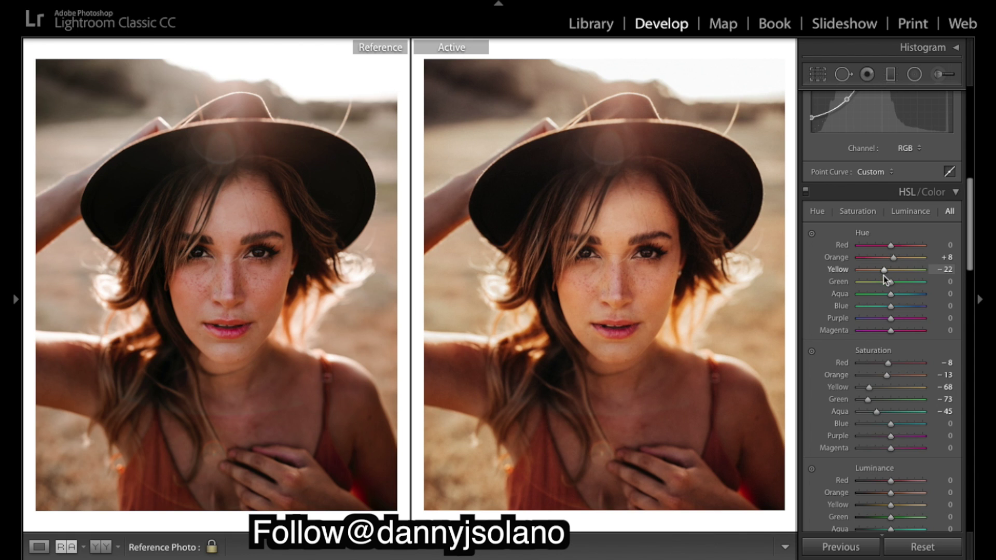
{"action": "mouse_move", "coordinate": [889, 283]}
{"action": "left_mouse_down"}
{"action": "mouse_move", "coordinate": [923, 282]}
{"action": "mouse_move", "coordinate": [830, 280]}
{"action": "mouse_move", "coordinate": [877, 277]}
{"action": "left_mouse_up"}
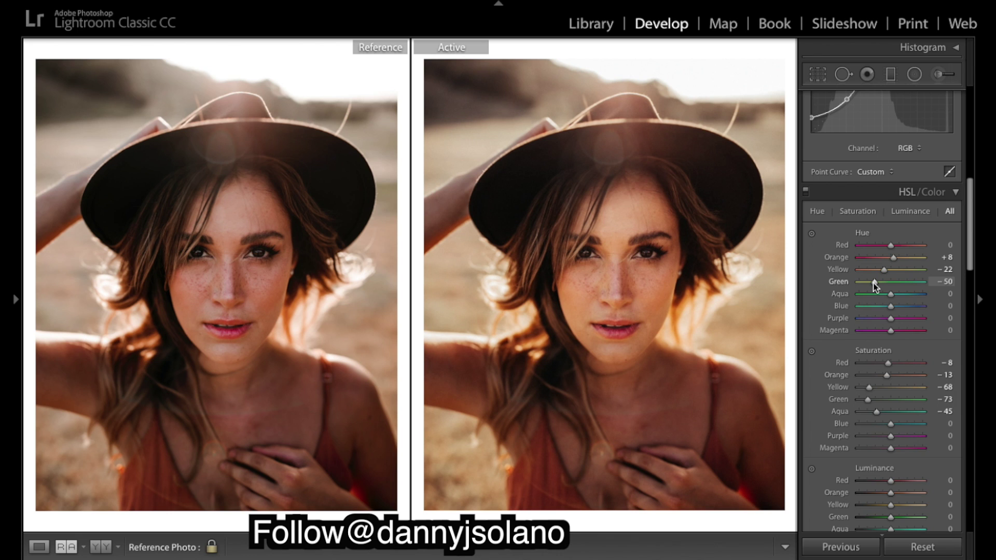
{"action": "left_click_drag", "start_coordinate": [874, 286], "coordinate": [876, 282]}
{"action": "mouse_move", "coordinate": [891, 306]}
{"action": "left_mouse_down"}
{"action": "mouse_move", "coordinate": [778, 313]}
{"action": "mouse_move", "coordinate": [891, 302]}
{"action": "mouse_move", "coordinate": [883, 307]}
{"action": "left_mouse_up"}
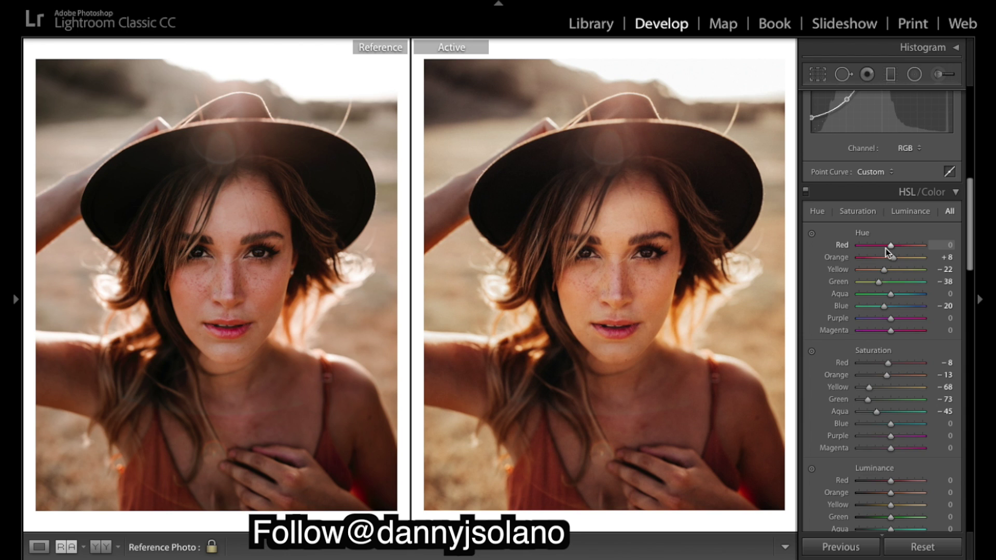
{"action": "left_click_drag", "start_coordinate": [888, 248], "coordinate": [882, 251]}
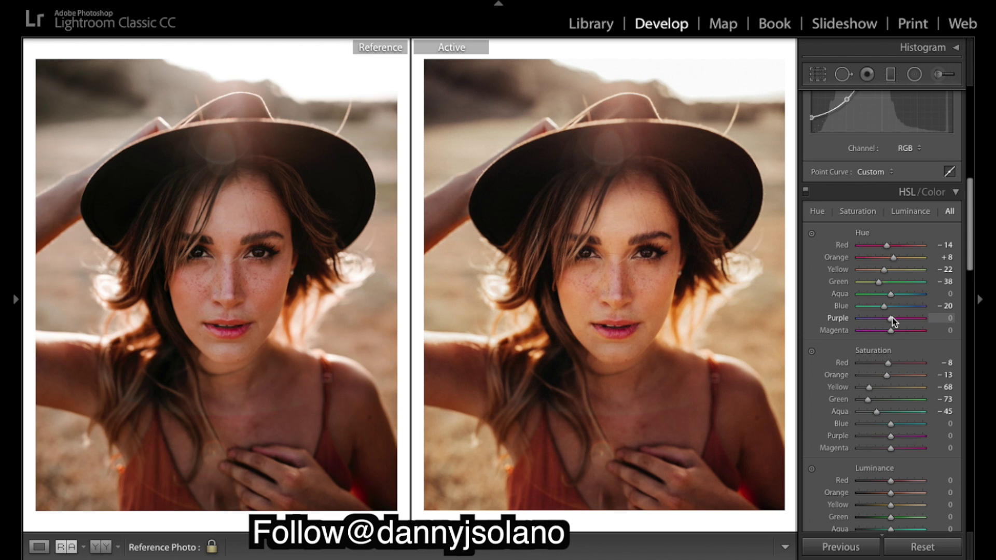
Fine-tune the HSL saturation of Red to -12 and Orange to -9.
{"action": "scroll", "coordinate": [892, 317], "scroll_direction": "down", "scroll_amount": 3}
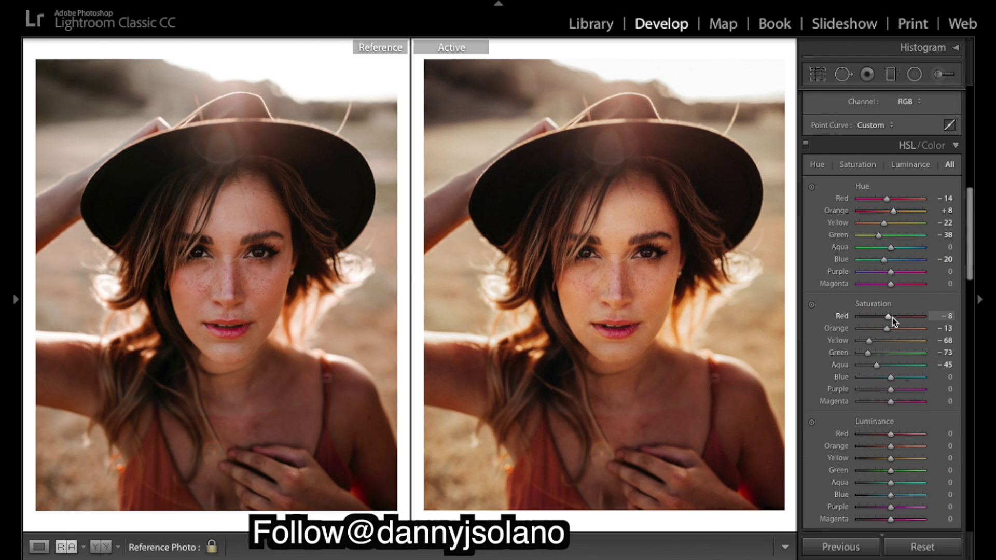
{"action": "key", "text": "Down"}
{"action": "key", "text": "Down"}
{"action": "key", "text": "Down"}
{"action": "key", "text": "Down"}
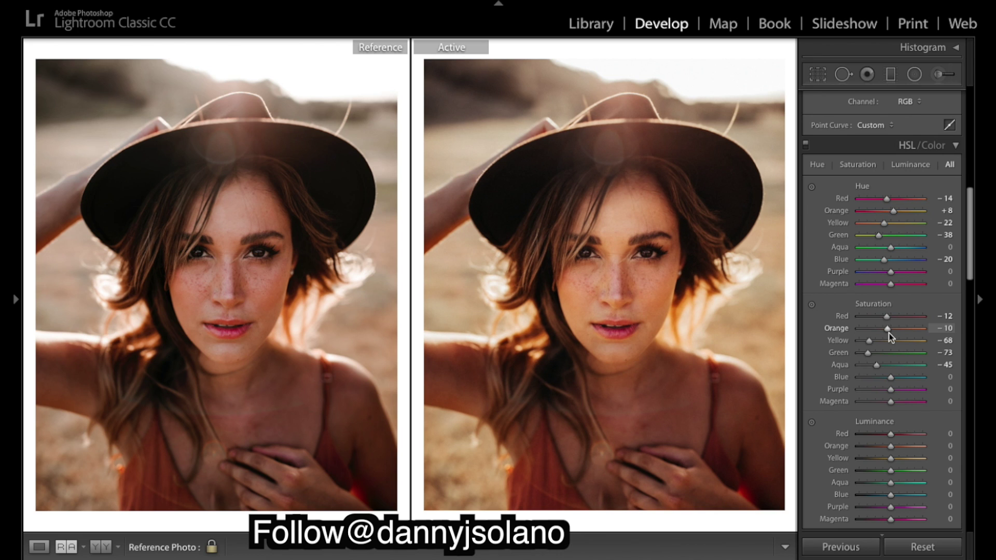
{"action": "scroll", "coordinate": [889, 333], "scroll_direction": "up", "scroll_amount": 1}
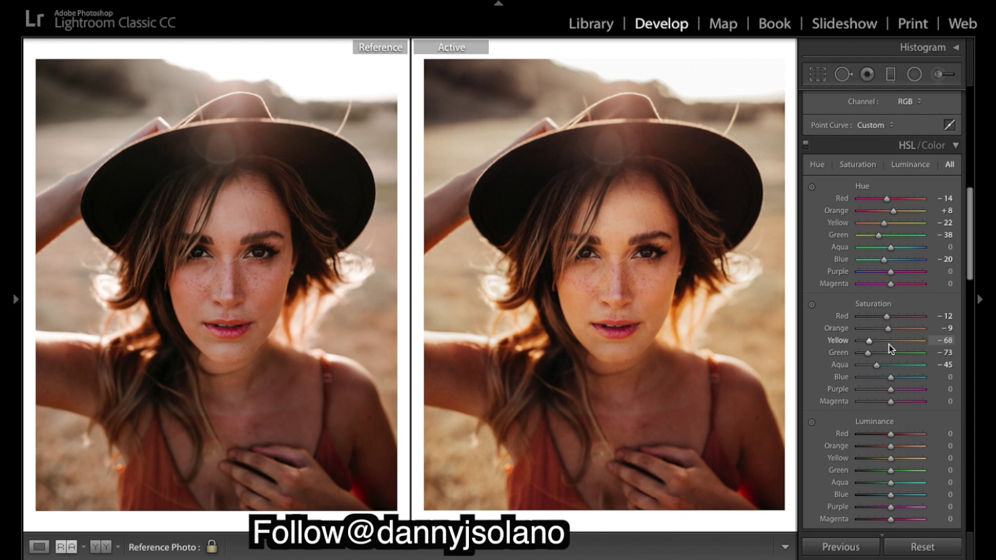
Set the HSL saturation of Yellow to -82, Green to -67 and Aqua to -48.
{"action": "scroll", "coordinate": [871, 344], "scroll_direction": "down", "scroll_amount": 1}
{"action": "left_click_drag", "start_coordinate": [870, 345], "coordinate": [867, 343]}
{"action": "scroll", "coordinate": [868, 343], "scroll_direction": "down", "scroll_amount": 3}
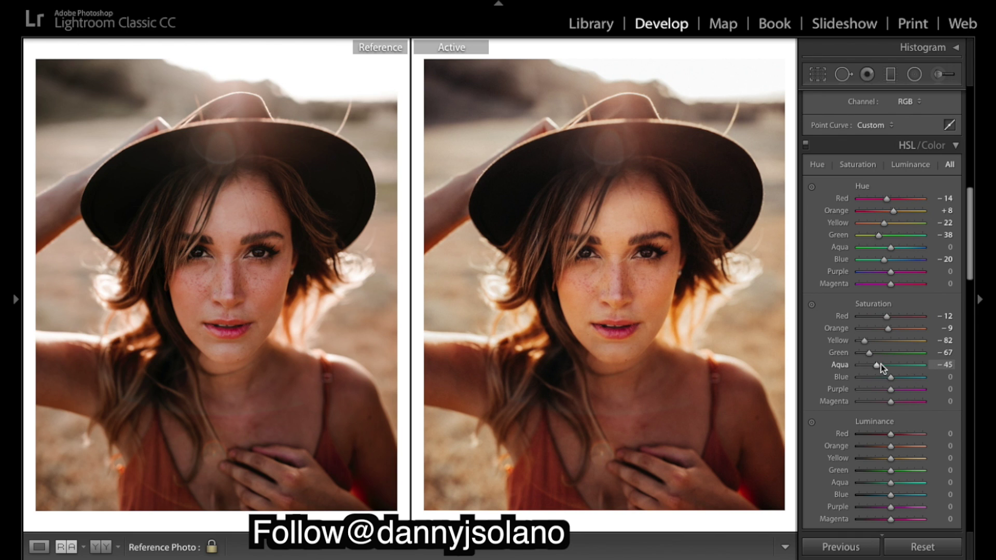
{"action": "left_click_drag", "start_coordinate": [881, 365], "coordinate": [879, 366]}
Set the HSL luminance of Red to +10 and Orange to -12, trying a brighter Yellow and resetting it to 0.
{"action": "scroll", "coordinate": [888, 410], "scroll_direction": "down", "scroll_amount": 1}
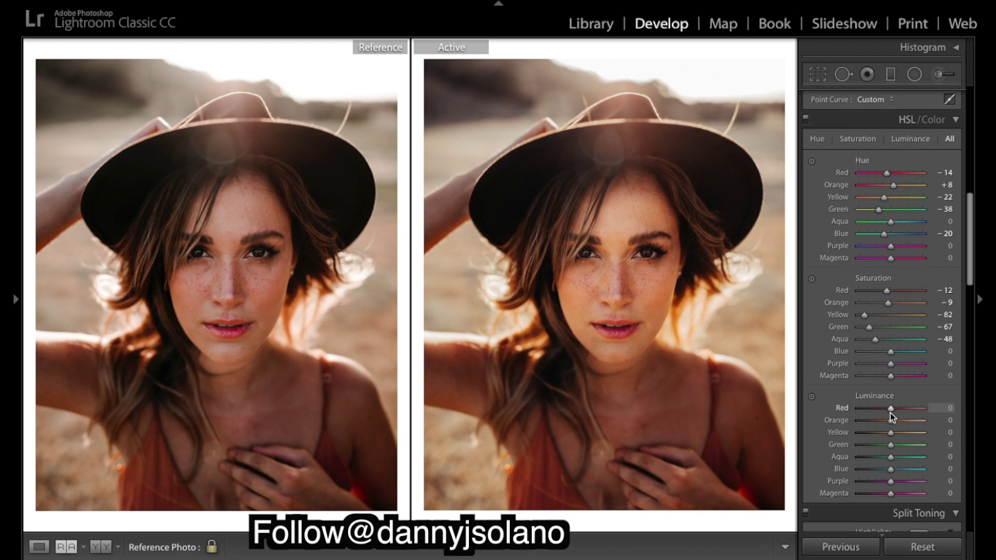
{"action": "left_click_drag", "start_coordinate": [895, 410], "coordinate": [896, 409]}
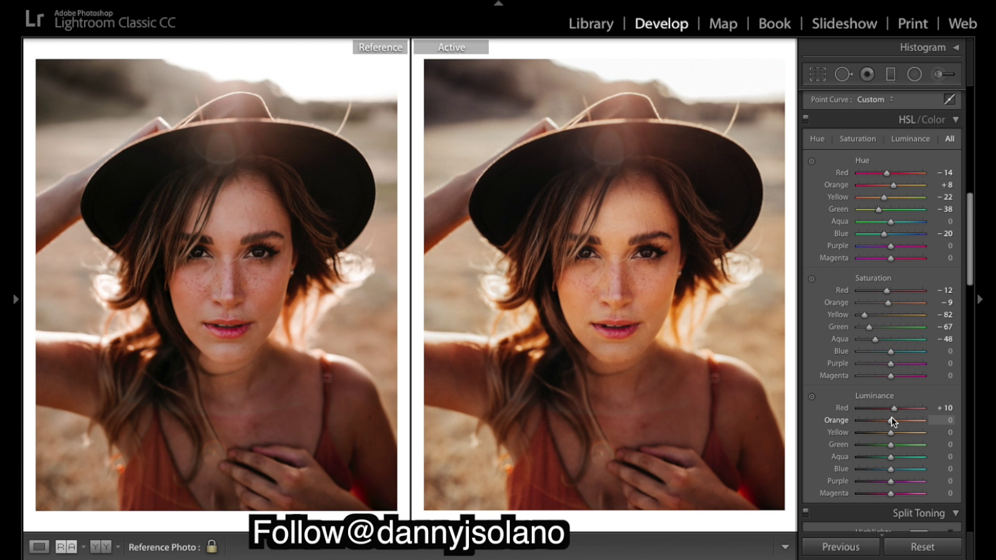
{"action": "mouse_move", "coordinate": [888, 418]}
{"action": "left_mouse_down"}
{"action": "mouse_move", "coordinate": [879, 419]}
{"action": "mouse_move", "coordinate": [888, 425]}
{"action": "left_mouse_up"}
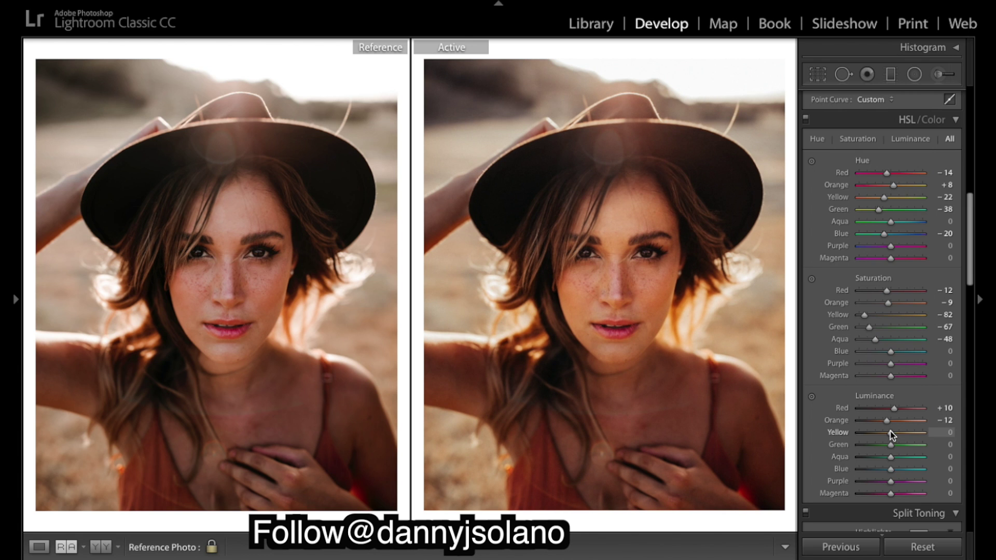
{"action": "left_click_drag", "start_coordinate": [890, 432], "coordinate": [918, 430]}
{"action": "double_click", "coordinate": [839, 434]}
Examine the active photo at different zoom levels against the reference, and return it to the fitted view.
{"action": "left_click", "coordinate": [645, 338]}
{"action": "left_click", "coordinate": [649, 365]}
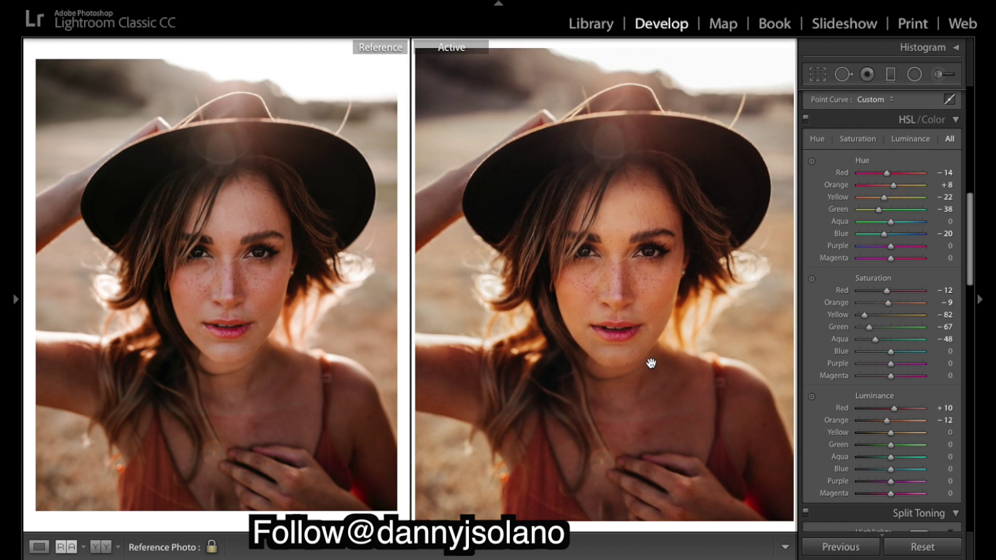
{"action": "key", "text": "ctrl+minus"}
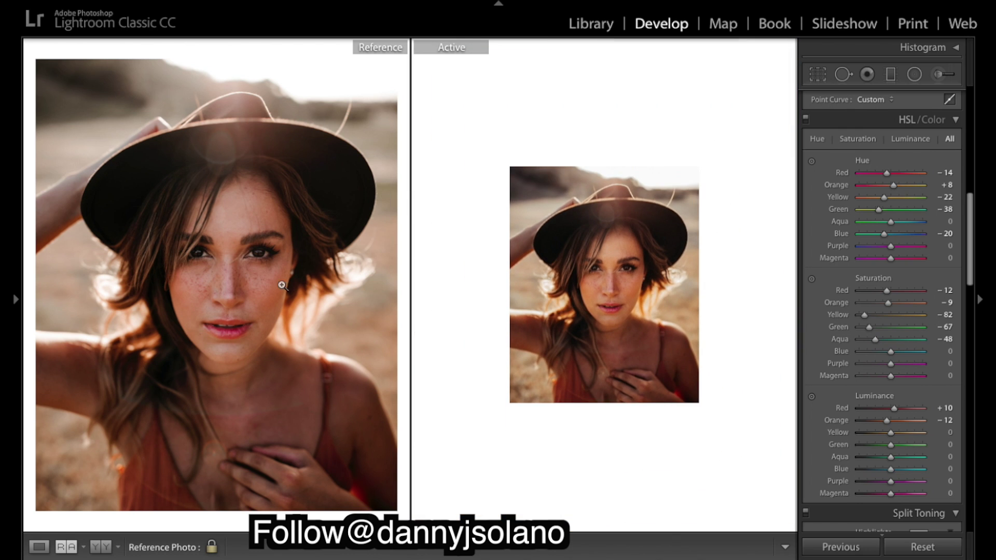
{"action": "left_click", "coordinate": [633, 338]}
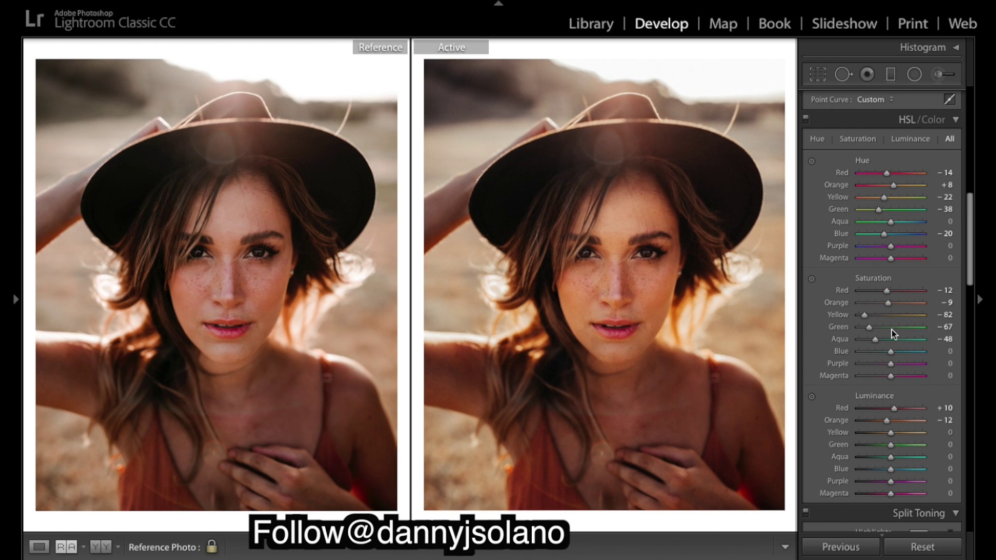
Set the HSL luminance of Yellow to -12, Aqua to -38 and Blue to -46.
{"action": "mouse_move", "coordinate": [892, 434]}
{"action": "left_mouse_down"}
{"action": "mouse_move", "coordinate": [873, 435]}
{"action": "mouse_move", "coordinate": [889, 436]}
{"action": "left_mouse_up"}
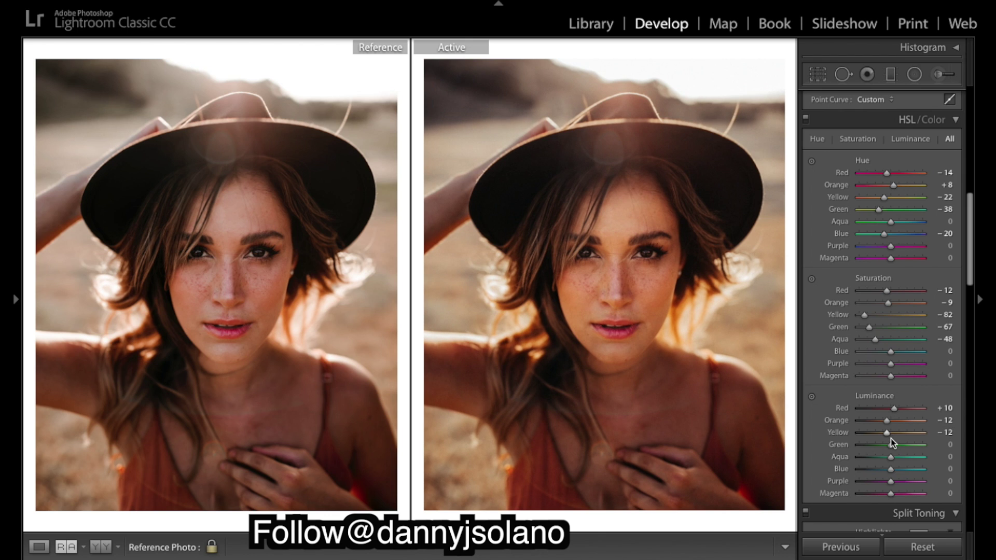
{"action": "left_click_drag", "start_coordinate": [891, 462], "coordinate": [775, 451]}
{"action": "left_click_drag", "start_coordinate": [857, 465], "coordinate": [877, 470]}
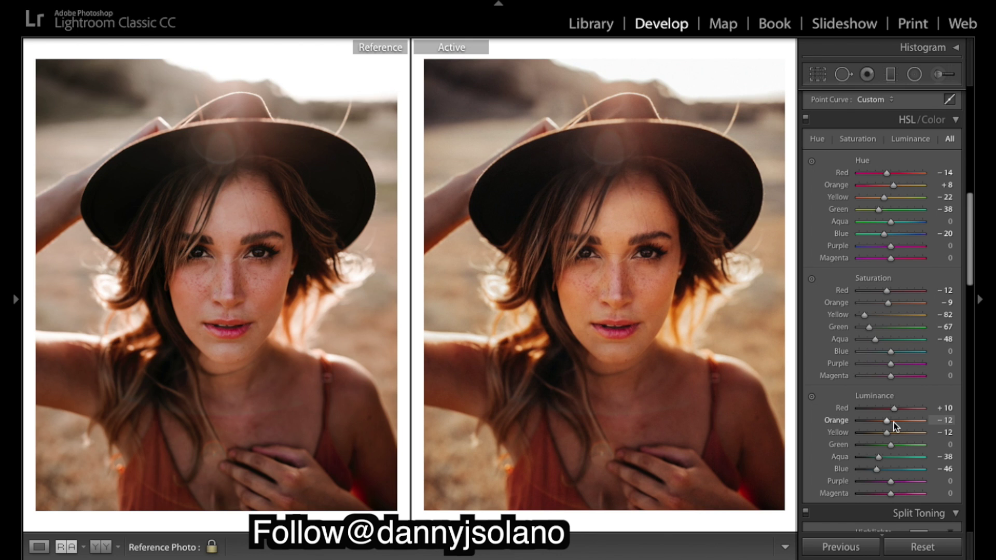
Reopen the existing brush adjustment on the face and cool its Temp to -45.
{"action": "scroll", "coordinate": [893, 425], "scroll_direction": "up", "scroll_amount": 4}
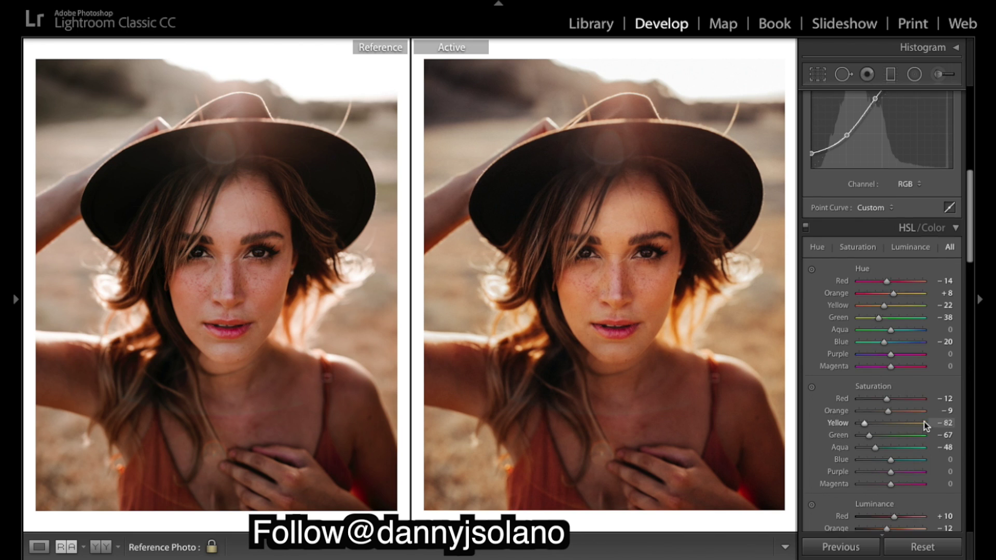
{"action": "scroll", "coordinate": [923, 423], "scroll_direction": "up", "scroll_amount": 1}
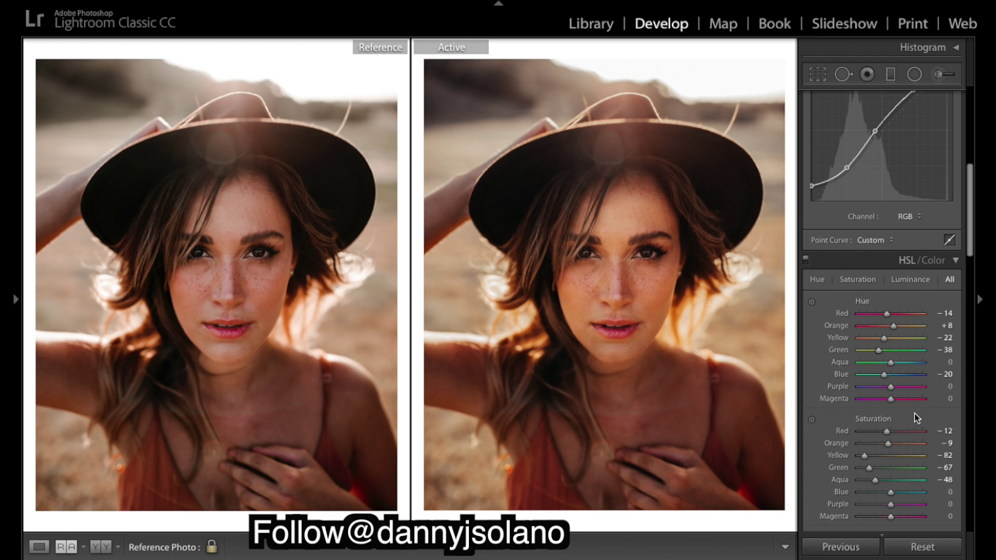
{"action": "scroll", "coordinate": [914, 413], "scroll_direction": "up", "scroll_amount": 4}
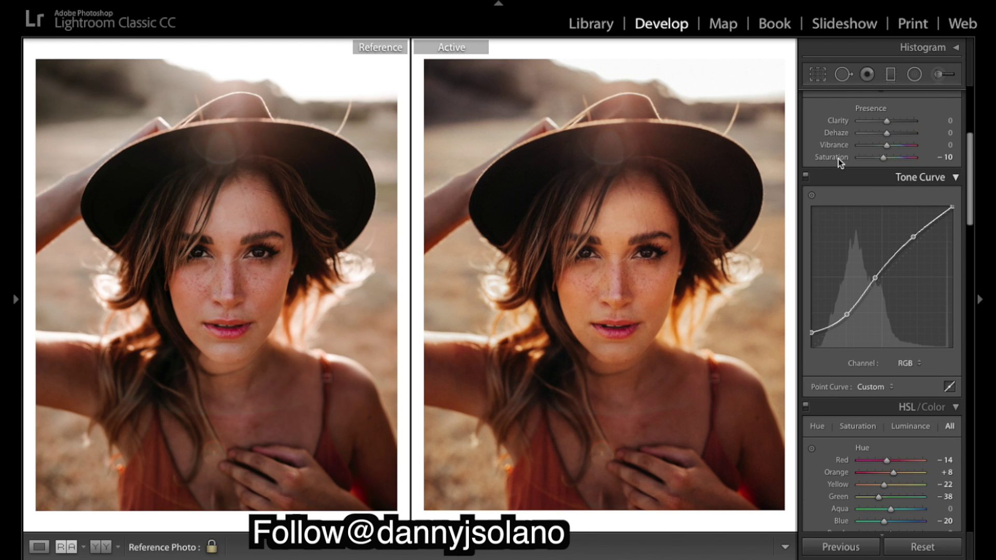
{"action": "left_click", "coordinate": [940, 75]}
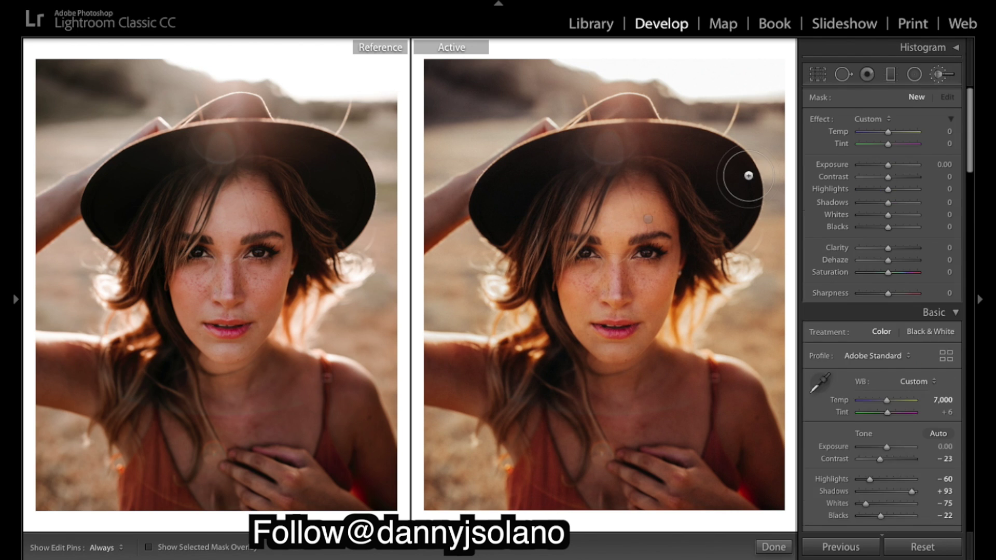
{"action": "left_click", "coordinate": [648, 219]}
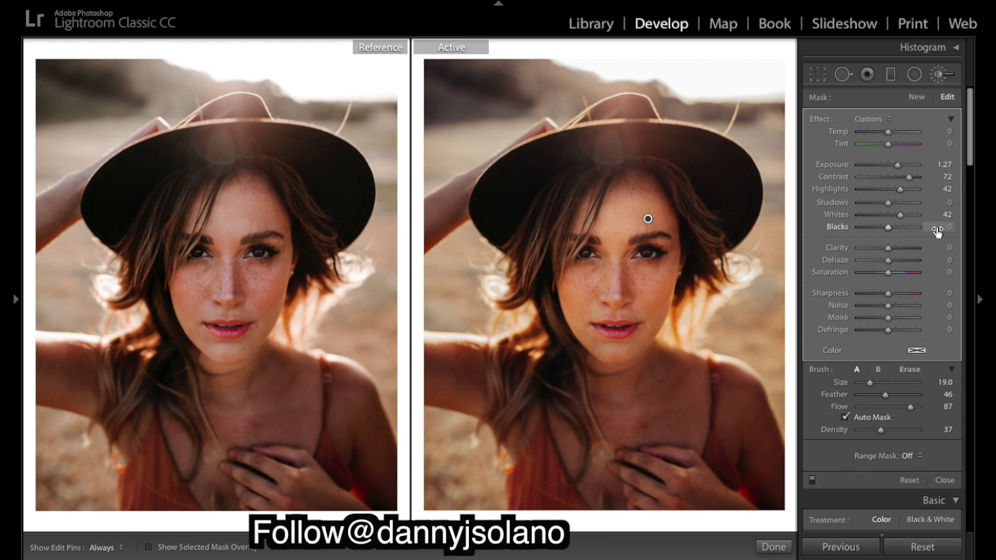
{"action": "left_click", "coordinate": [869, 132]}
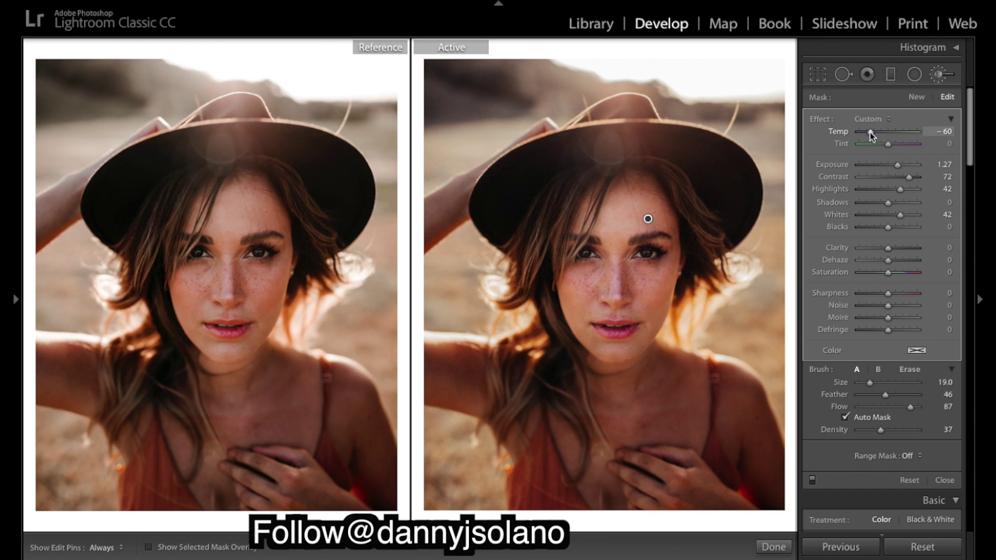
{"action": "left_click_drag", "start_coordinate": [870, 132], "coordinate": [877, 134]}
Fine-tune the face brush to Temp -41, Highlights 41 and Whites 44, trying a Tint of 36 and returning it to 0.
{"action": "left_click", "coordinate": [900, 147]}
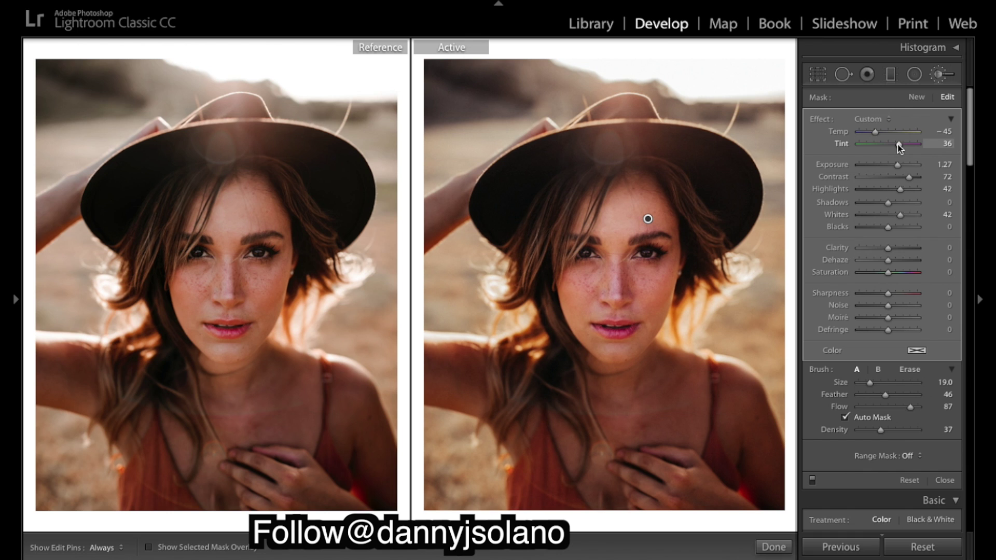
{"action": "left_click_drag", "start_coordinate": [899, 145], "coordinate": [887, 147]}
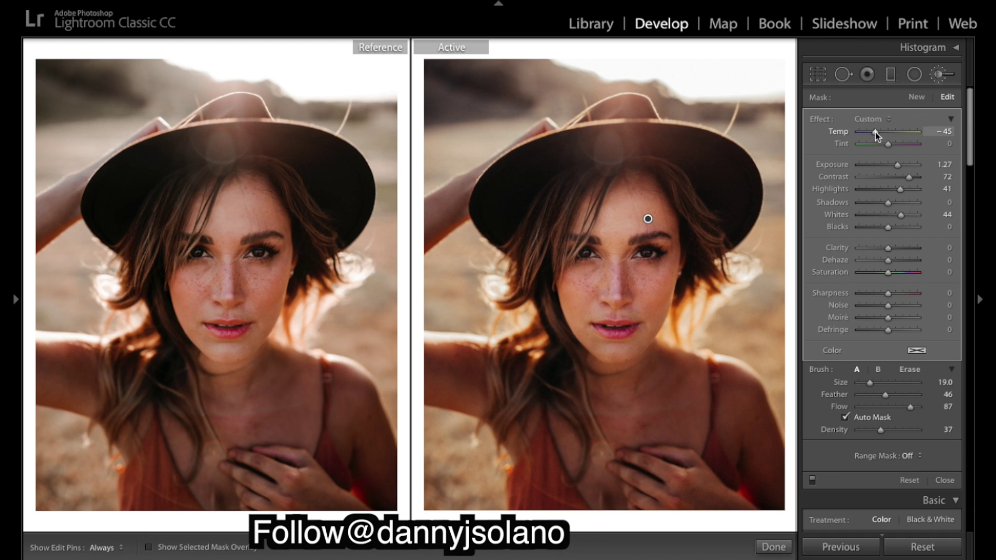
{"action": "left_click_drag", "start_coordinate": [876, 132], "coordinate": [877, 131]}
{"action": "left_click_drag", "start_coordinate": [877, 131], "coordinate": [876, 132]}
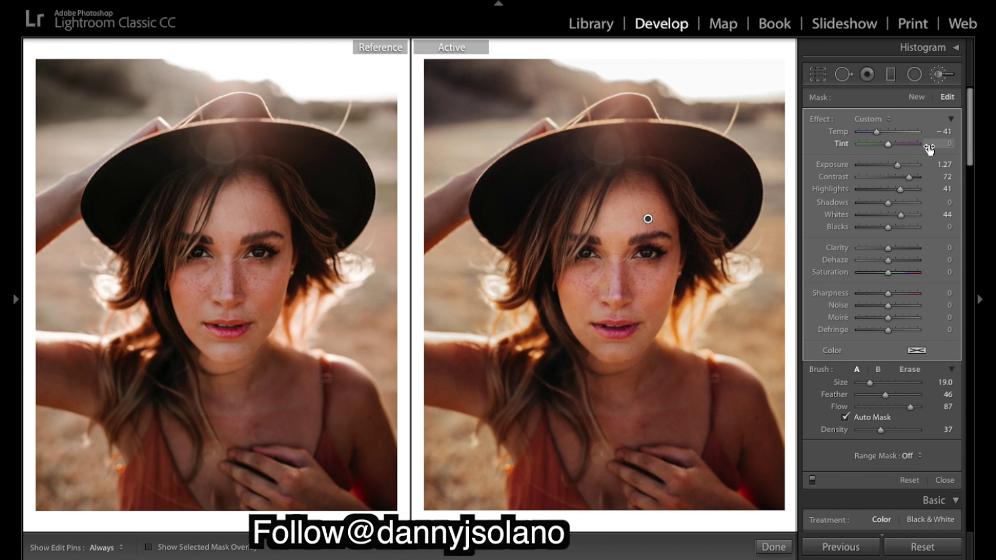
Try a slight shift of the Orange hue in HSL and undo it.
{"action": "scroll", "coordinate": [931, 150], "scroll_direction": "down", "scroll_amount": 5}
{"action": "scroll", "coordinate": [929, 148], "scroll_direction": "down", "scroll_amount": 8}
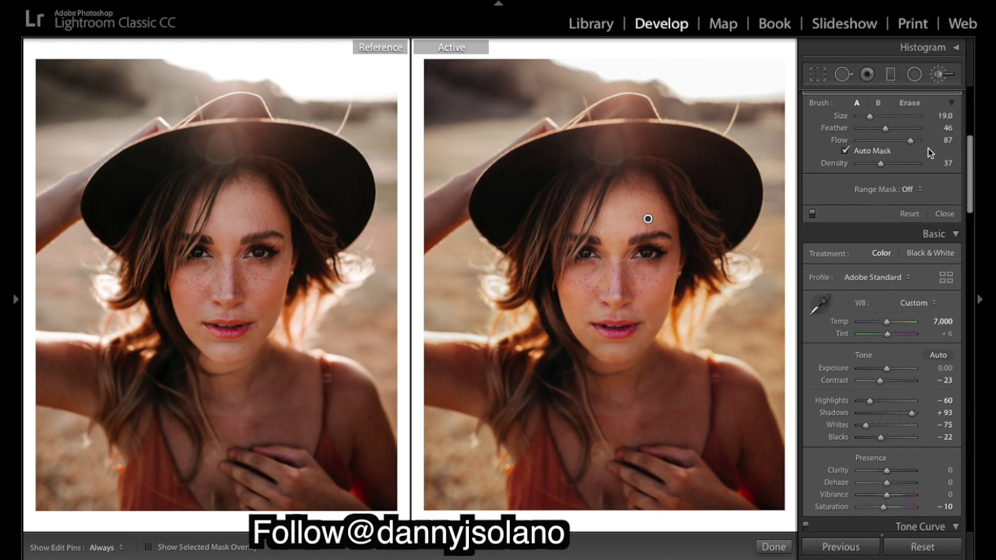
{"action": "scroll", "coordinate": [929, 149], "scroll_direction": "down", "scroll_amount": 2}
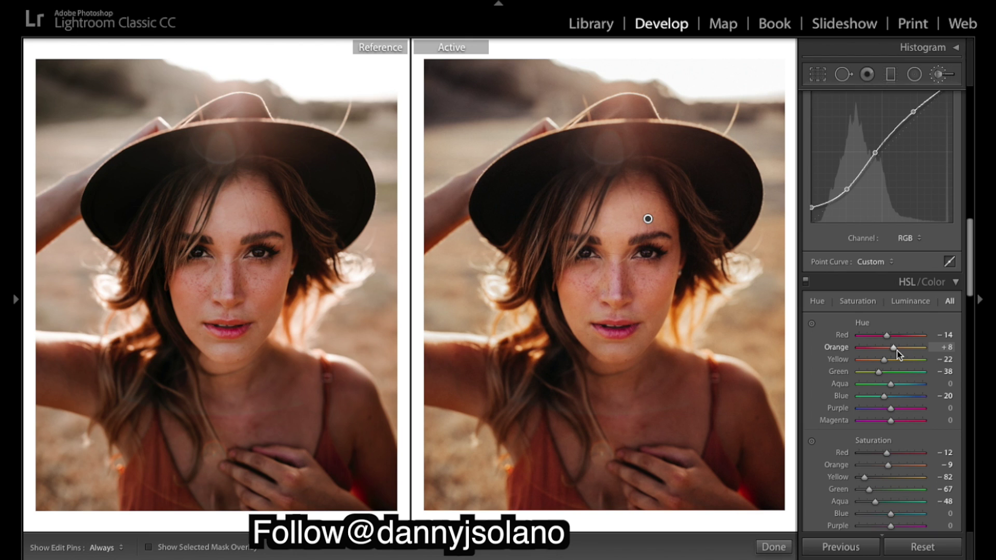
{"action": "left_click_drag", "start_coordinate": [896, 350], "coordinate": [897, 350]}
{"action": "key", "text": "ctrl+z"}
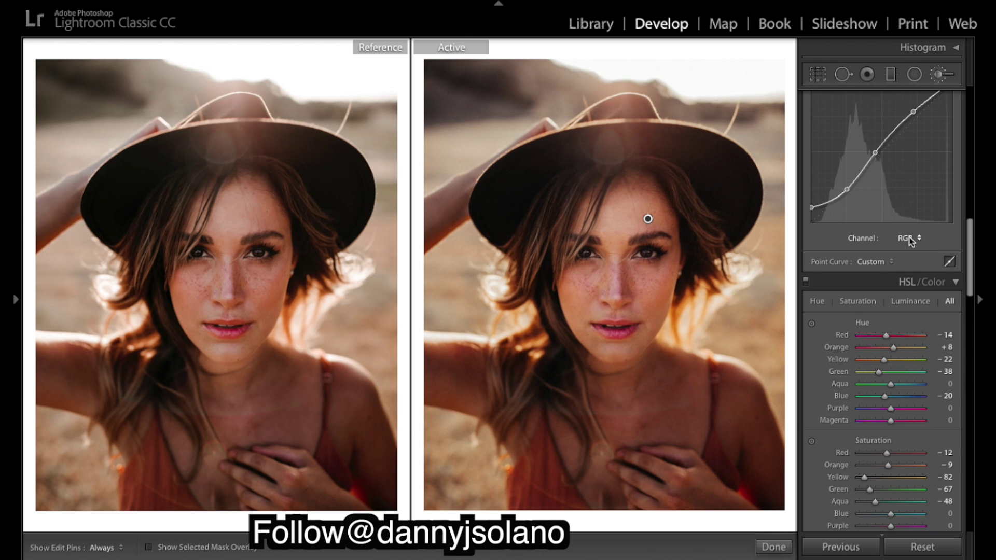
Set the face brush's Temp to -37, Tint to -35 and Whites to 68.
{"action": "scroll", "coordinate": [920, 243], "scroll_direction": "up", "scroll_amount": 10}
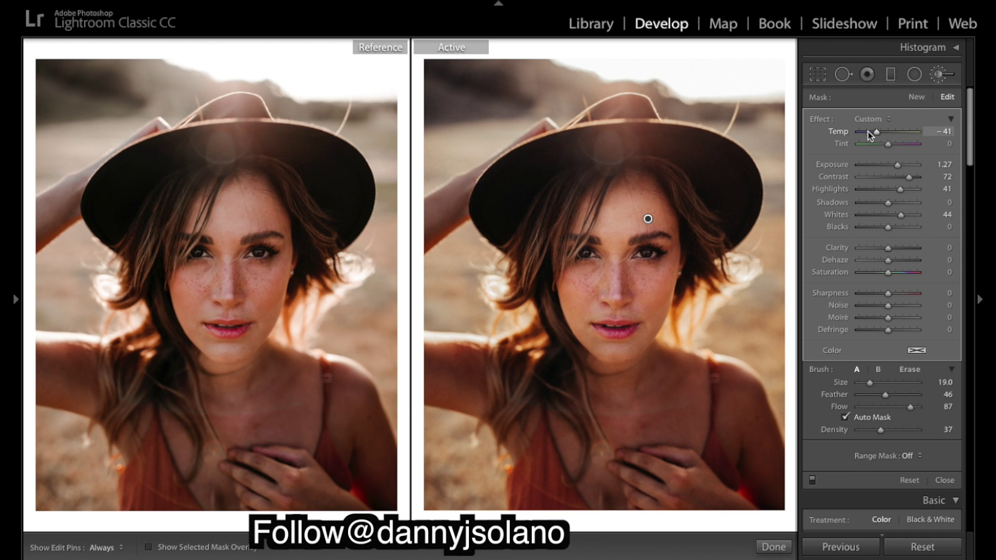
{"action": "left_click_drag", "start_coordinate": [876, 131], "coordinate": [878, 132]}
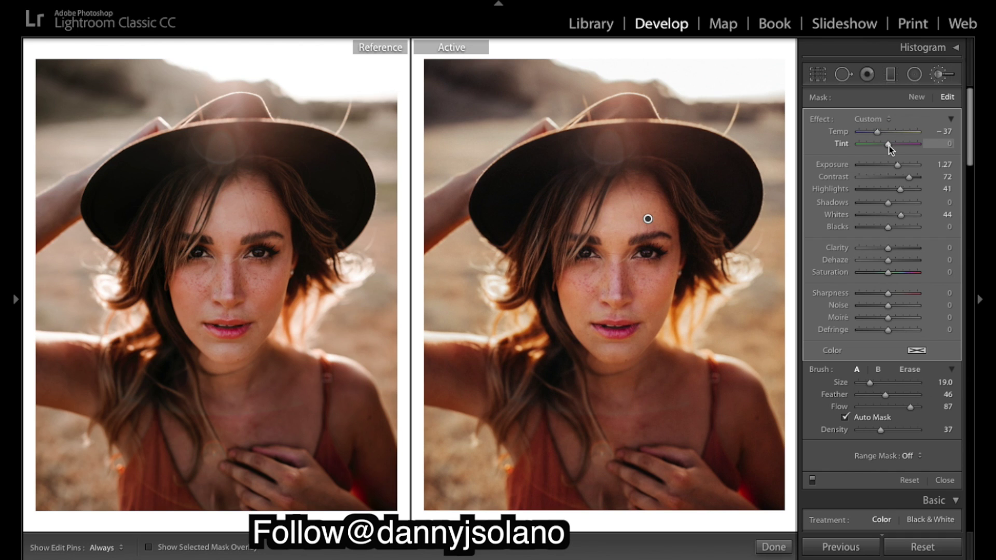
{"action": "mouse_move", "coordinate": [886, 145]}
{"action": "left_mouse_down"}
{"action": "mouse_move", "coordinate": [828, 156]}
{"action": "mouse_move", "coordinate": [841, 148]}
{"action": "mouse_move", "coordinate": [985, 178]}
{"action": "mouse_move", "coordinate": [883, 150]}
{"action": "left_mouse_up"}
{"action": "left_click_drag", "start_coordinate": [883, 153], "coordinate": [880, 153]}
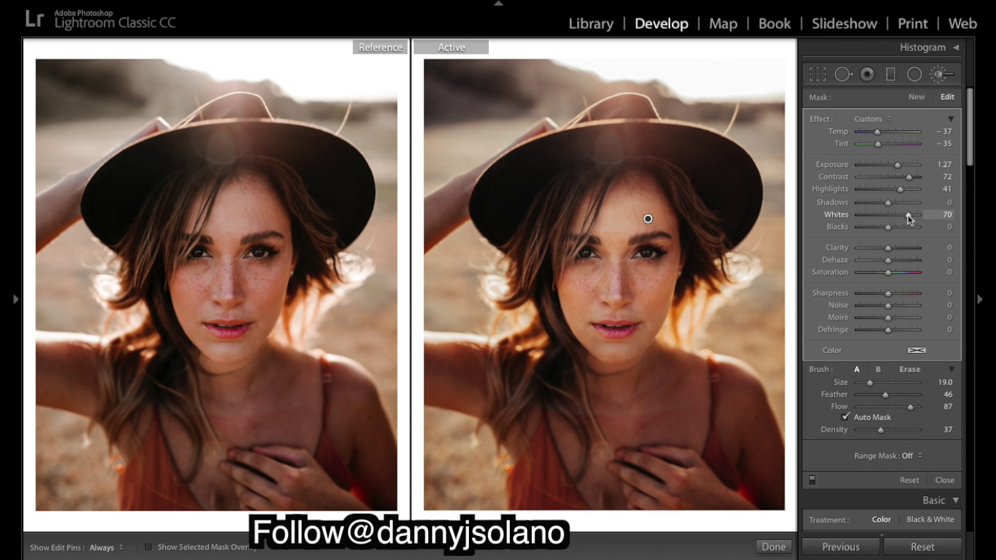
{"action": "left_click_drag", "start_coordinate": [908, 215], "coordinate": [908, 216]}
Bring the face brush's Tint to -11, fine-tune its Temp, and finish the brush edit.
{"action": "left_click_drag", "start_coordinate": [877, 145], "coordinate": [886, 145]}
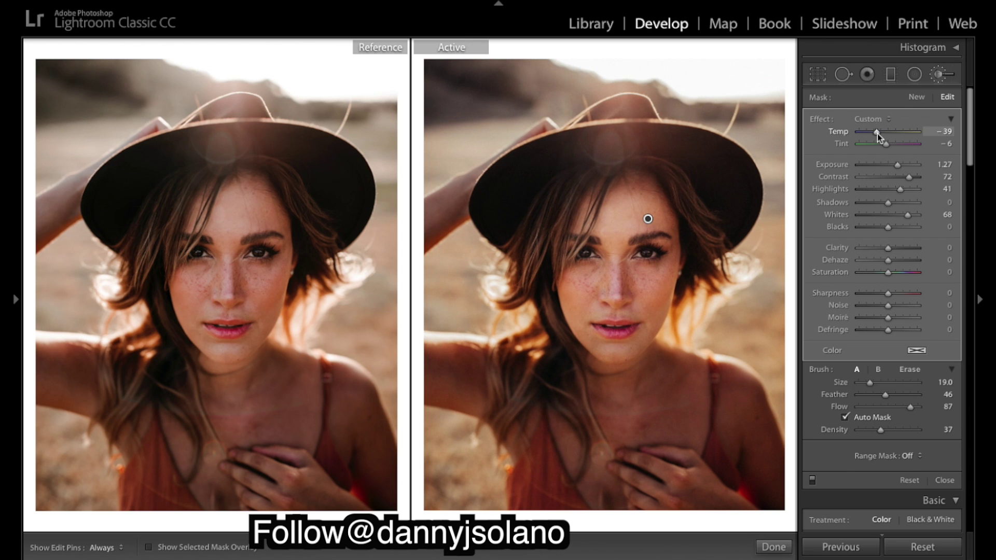
{"action": "left_click_drag", "start_coordinate": [877, 133], "coordinate": [876, 133]}
{"action": "left_click_drag", "start_coordinate": [887, 144], "coordinate": [884, 146]}
{"action": "left_click", "coordinate": [773, 546]}
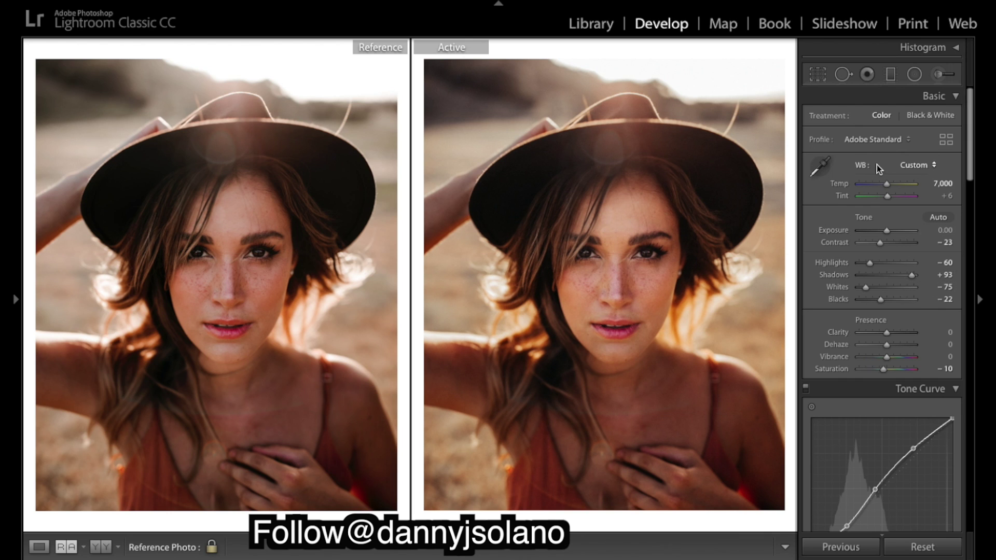
Draw a radial filter on the active photo and shape it into a flat ellipse over both eyes.
{"action": "left_click", "coordinate": [914, 74]}
{"action": "left_click_drag", "start_coordinate": [588, 234], "coordinate": [691, 265]}
{"action": "left_click_drag", "start_coordinate": [588, 236], "coordinate": [619, 253]}
{"action": "left_click_drag", "start_coordinate": [721, 253], "coordinate": [677, 256]}
{"action": "left_click_drag", "start_coordinate": [619, 219], "coordinate": [620, 225]}
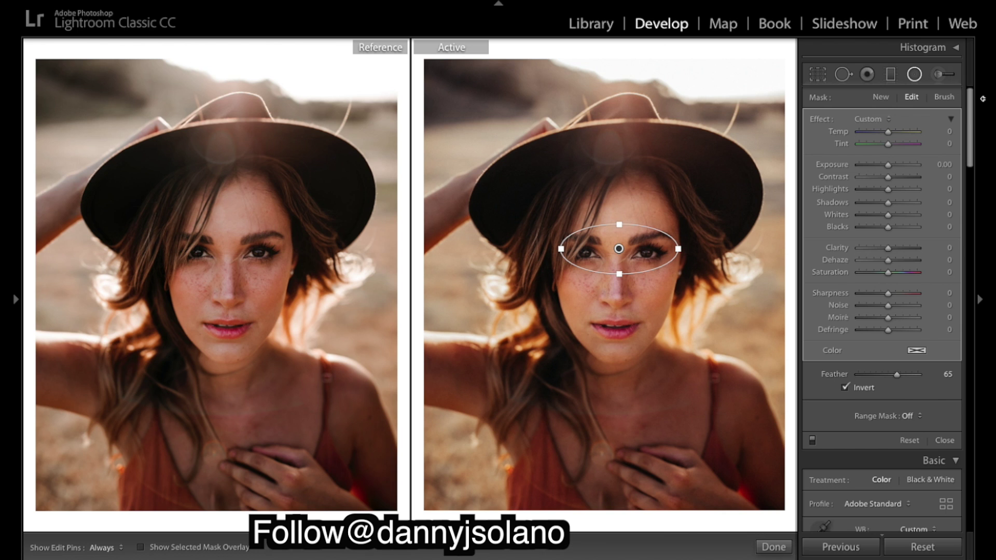
Widen the eye radial filter slightly and set its Sharpness to 10 and Feather to 23.
{"action": "left_click_drag", "start_coordinate": [888, 293], "coordinate": [895, 293]}
{"action": "left_click_drag", "start_coordinate": [678, 249], "coordinate": [685, 249]}
{"action": "left_click", "coordinate": [873, 374]}
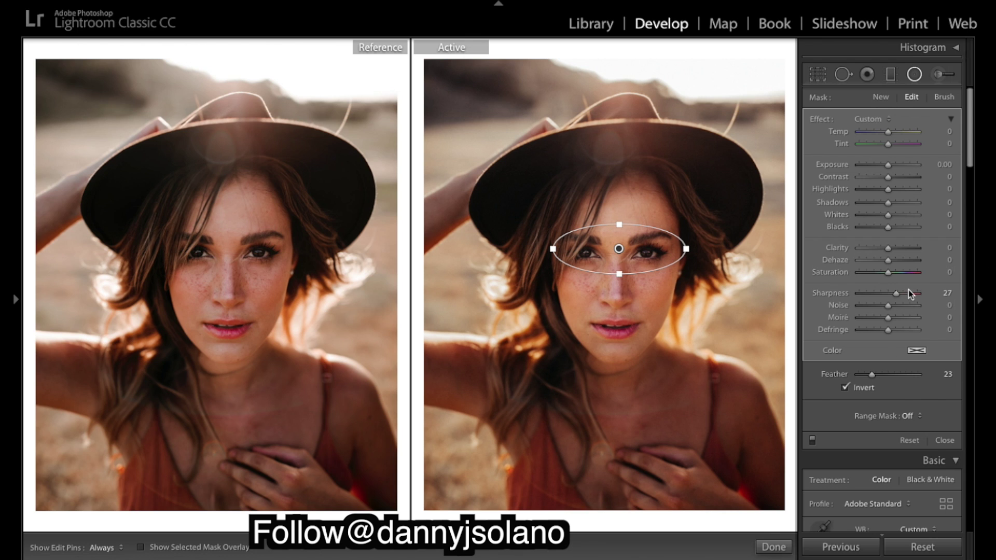
{"action": "left_click_drag", "start_coordinate": [899, 295], "coordinate": [896, 294]}
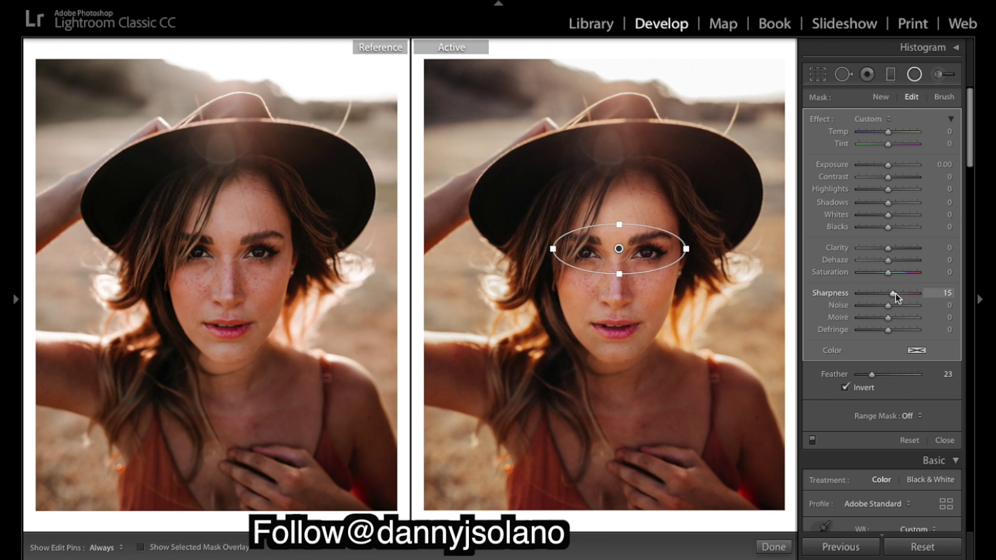
{"action": "left_click", "coordinate": [774, 547]}
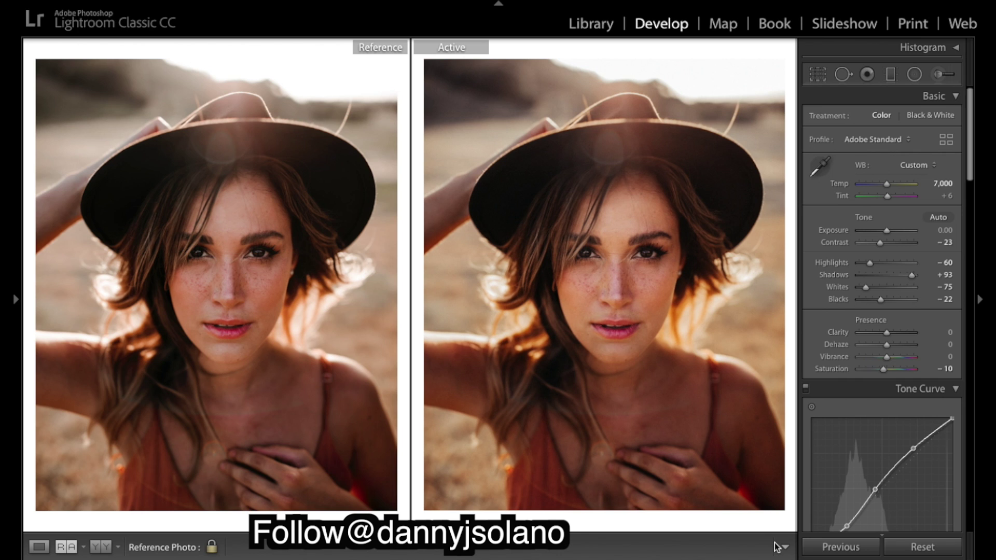
{"action": "left_click", "coordinate": [914, 75]}
{"action": "left_click_drag", "start_coordinate": [619, 248], "coordinate": [687, 273]}
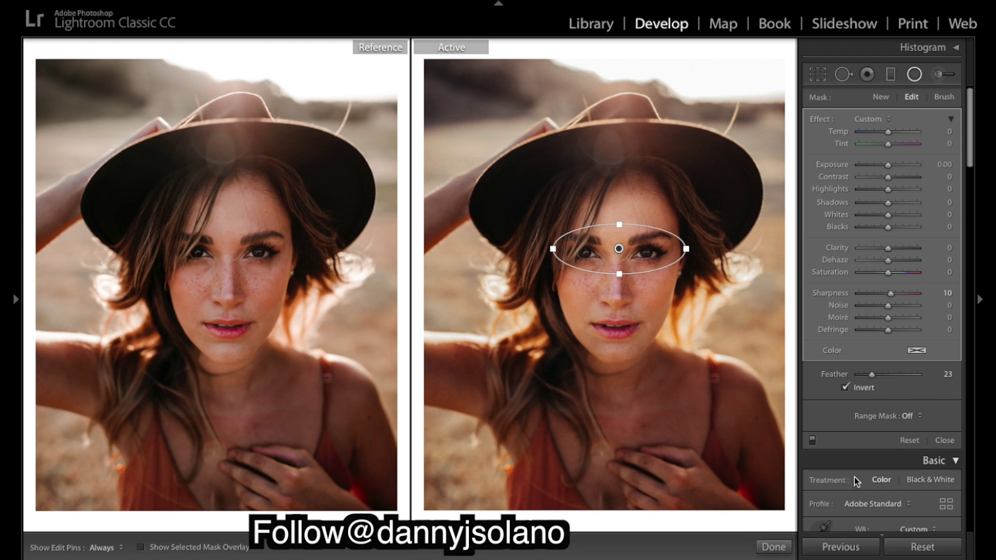
{"action": "left_click", "coordinate": [784, 543]}
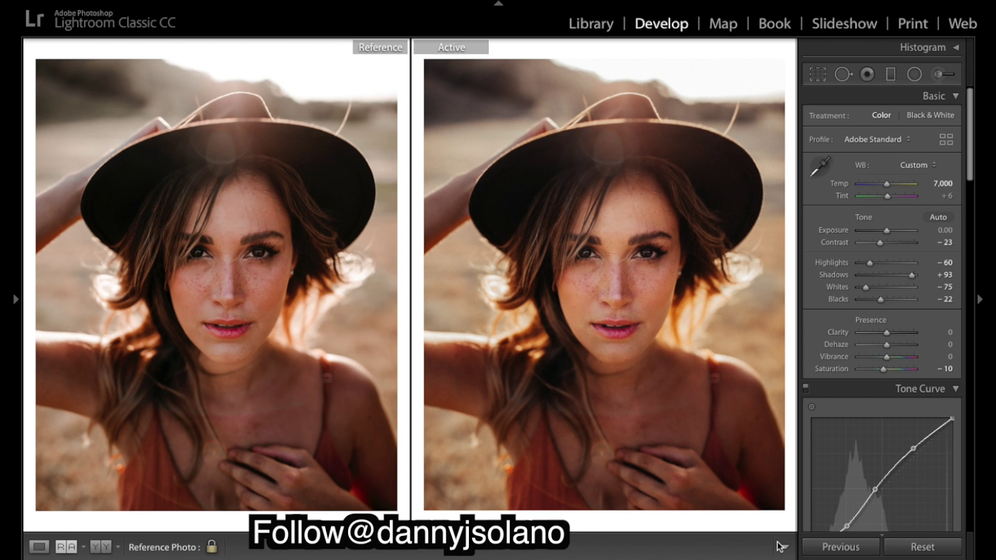
Reopen the face brush adjustment, cool its Temp to -44, and close the brush.
{"action": "left_click", "coordinate": [944, 74]}
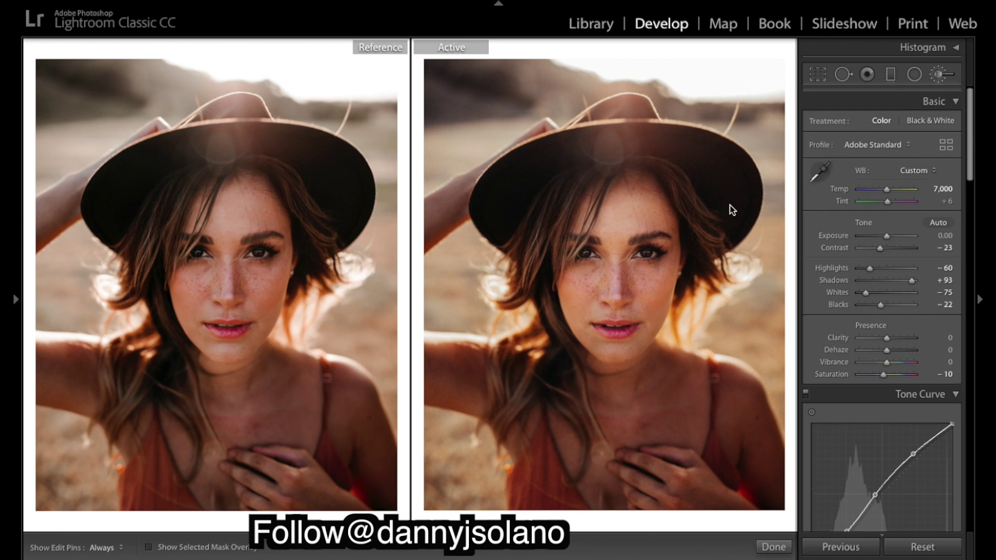
{"action": "left_click_drag", "start_coordinate": [645, 218], "coordinate": [648, 218]}
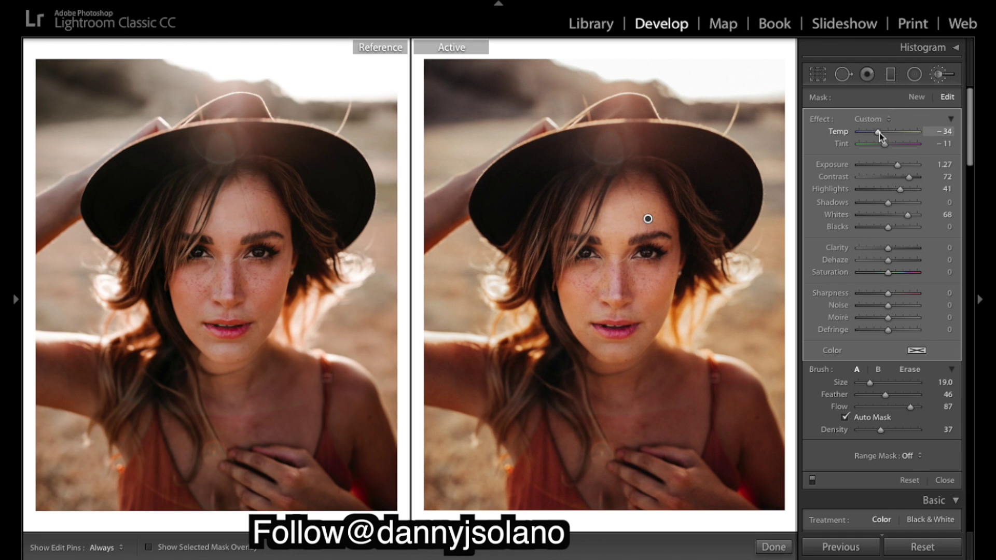
{"action": "mouse_move", "coordinate": [879, 133]}
{"action": "left_mouse_down"}
{"action": "mouse_move", "coordinate": [888, 133]}
{"action": "mouse_move", "coordinate": [871, 138]}
{"action": "left_mouse_up"}
{"action": "key", "text": "ctrl+z"}
{"action": "left_click_drag", "start_coordinate": [876, 132], "coordinate": [873, 132]}
{"action": "left_click_drag", "start_coordinate": [875, 133], "coordinate": [876, 133]}
{"action": "mouse_move", "coordinate": [780, 556]}
{"action": "left_click", "coordinate": [771, 542]}
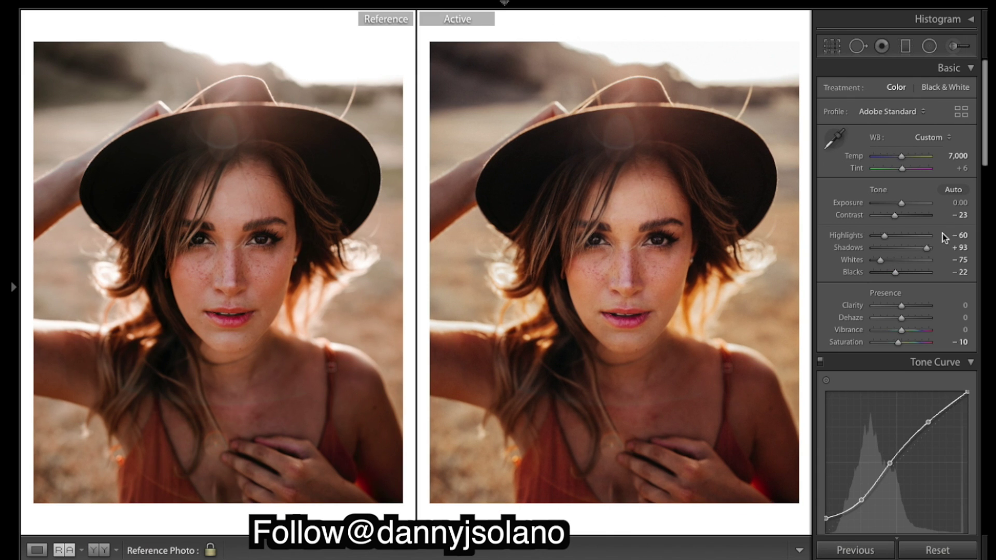
Review the face brush adjustment's settings once more and close the brush.
{"action": "left_click", "coordinate": [954, 45]}
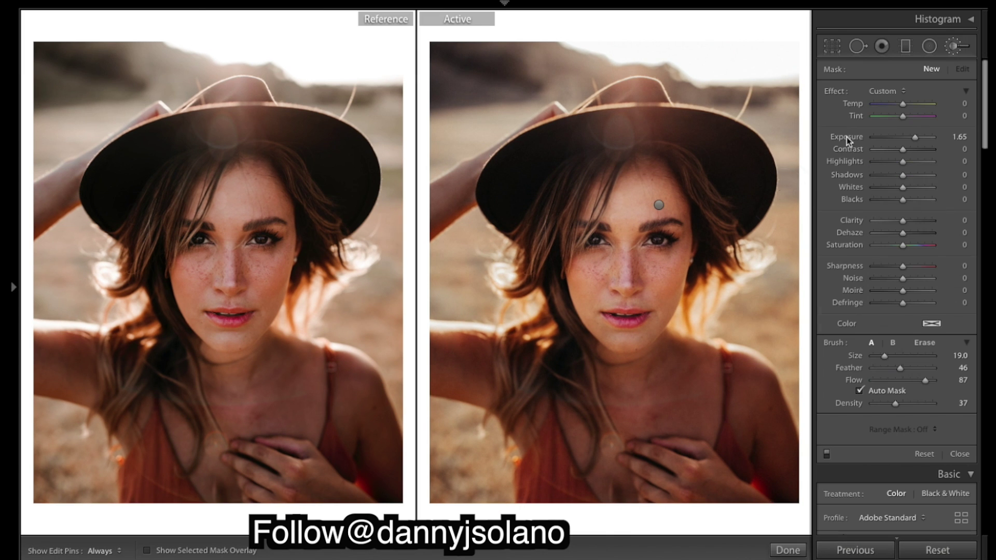
{"action": "left_click", "coordinate": [659, 204]}
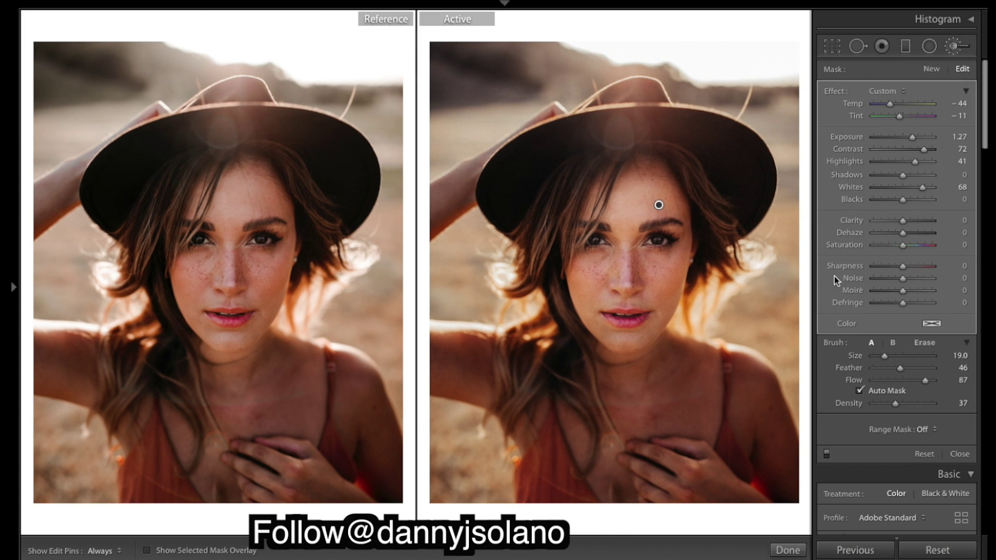
{"action": "type", "text": "0"}
{"action": "key", "text": "Return"}
{"action": "left_click", "coordinate": [788, 550]}
Lower the HSL saturation of Yellow to -93.
{"action": "scroll", "coordinate": [904, 310], "scroll_direction": "down", "scroll_amount": 10}
{"action": "scroll", "coordinate": [933, 301], "scroll_direction": "down", "scroll_amount": 2}
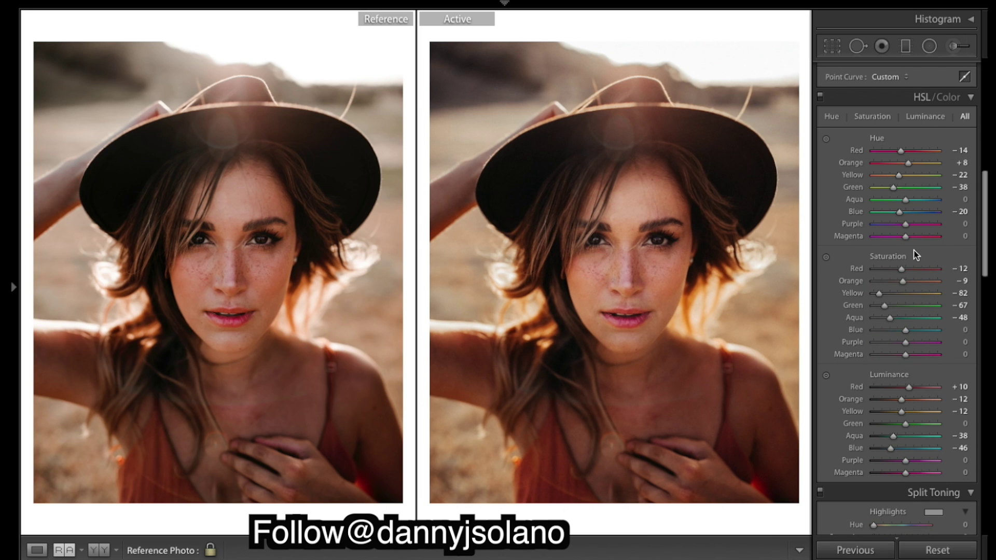
{"action": "left_click_drag", "start_coordinate": [876, 298], "coordinate": [871, 296]}
{"action": "left_click_drag", "start_coordinate": [890, 297], "coordinate": [876, 300]}
Split-tone the highlights with Hue 99 and Saturation 6.
{"action": "scroll", "coordinate": [887, 311], "scroll_direction": "down", "scroll_amount": 5}
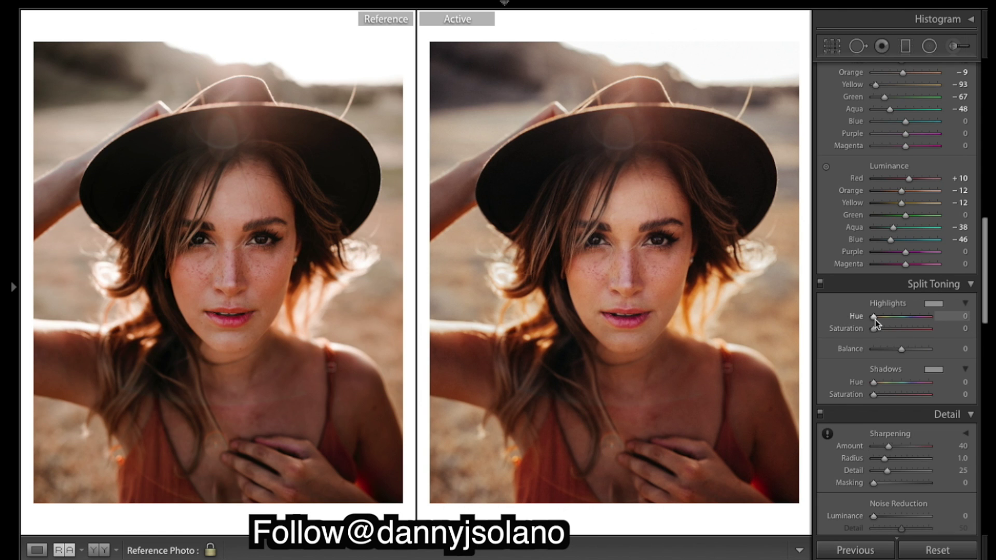
{"action": "left_click_drag", "start_coordinate": [876, 319], "coordinate": [891, 322]}
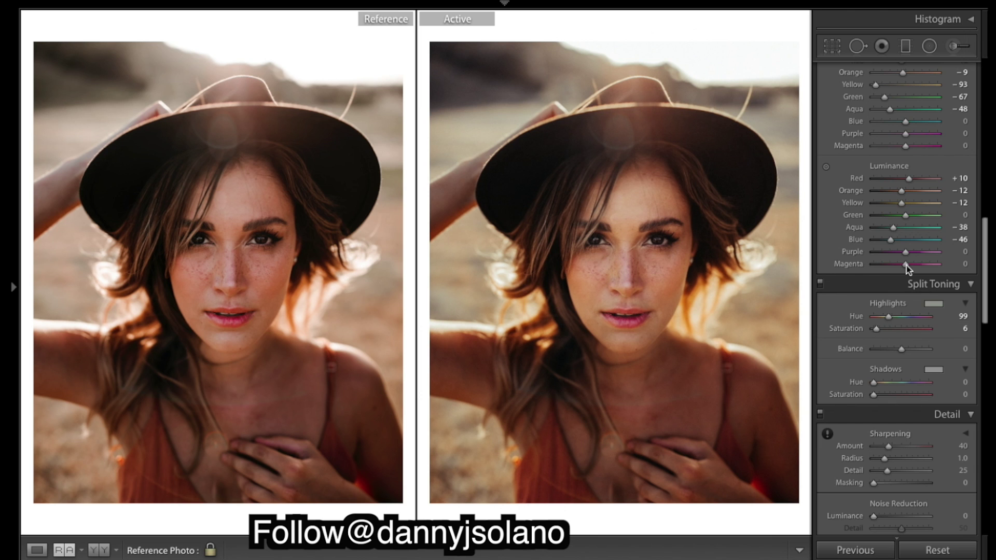
Fine-tune the HSL saturation of Orange and raise the split-toning highlights Saturation to 8.
{"action": "scroll", "coordinate": [905, 264], "scroll_direction": "up", "scroll_amount": 3}
{"action": "scroll", "coordinate": [907, 269], "scroll_direction": "up", "scroll_amount": 3}
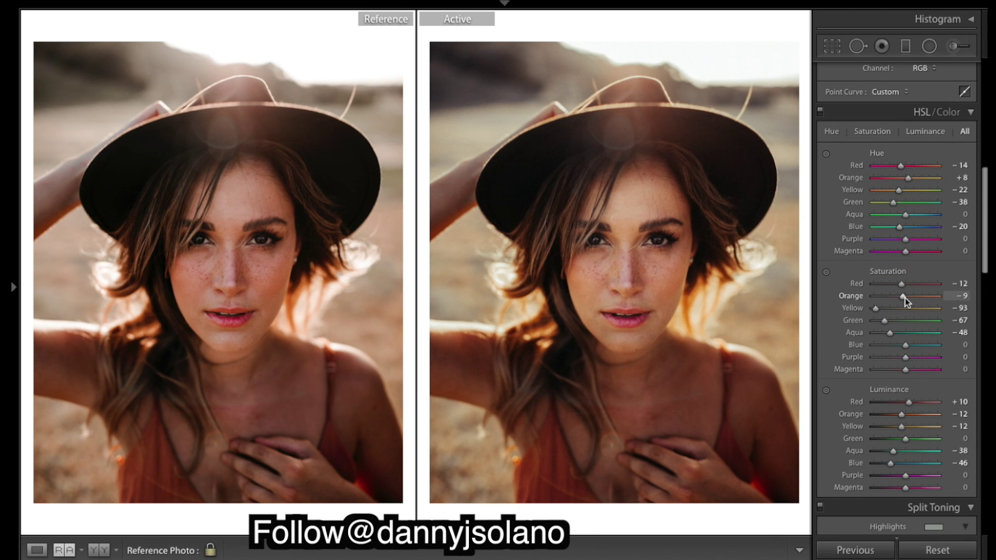
{"action": "left_click_drag", "start_coordinate": [904, 298], "coordinate": [903, 297]}
{"action": "left_click_drag", "start_coordinate": [904, 299], "coordinate": [904, 298]}
{"action": "scroll", "coordinate": [914, 300], "scroll_direction": "down", "scroll_amount": 5}
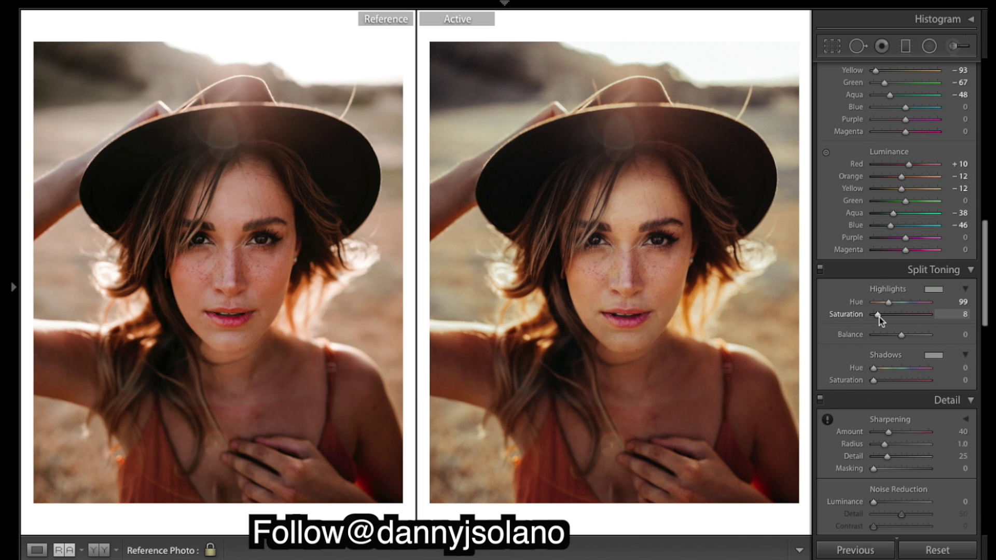
Lower the HSL saturation of Orange to -14.
{"action": "scroll", "coordinate": [938, 197], "scroll_direction": "up", "scroll_amount": 3}
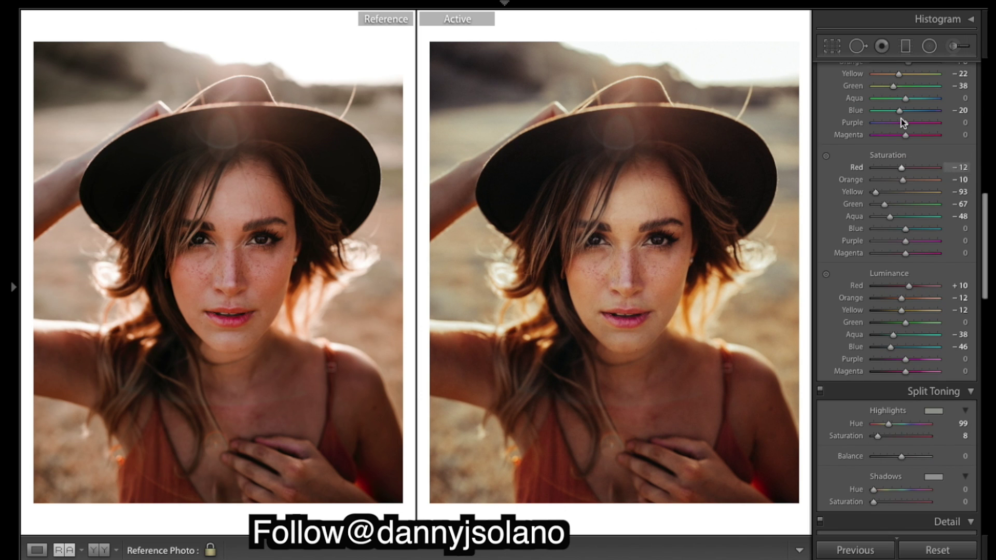
{"action": "scroll", "coordinate": [903, 182], "scroll_direction": "up", "scroll_amount": 2}
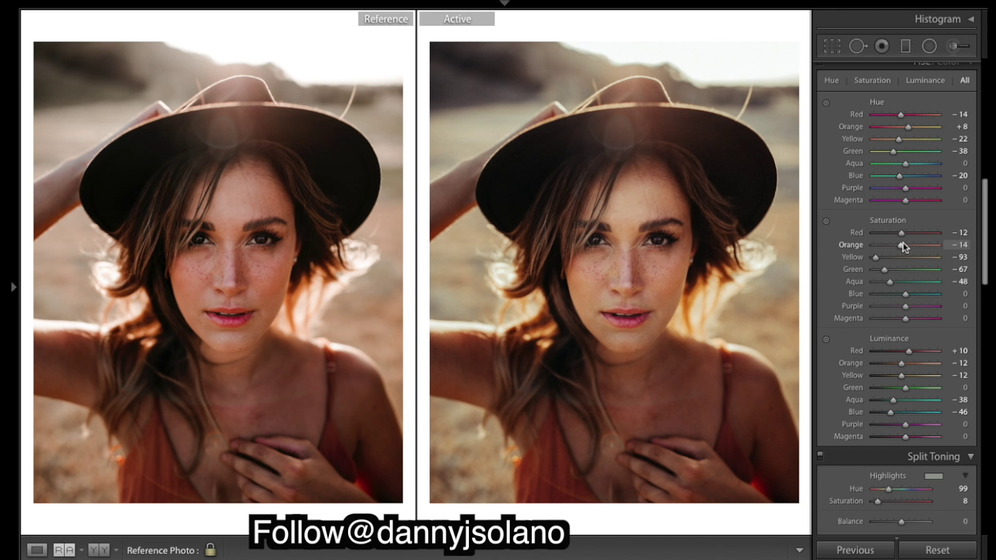
{"action": "scroll", "coordinate": [928, 218], "scroll_direction": "up", "scroll_amount": 3}
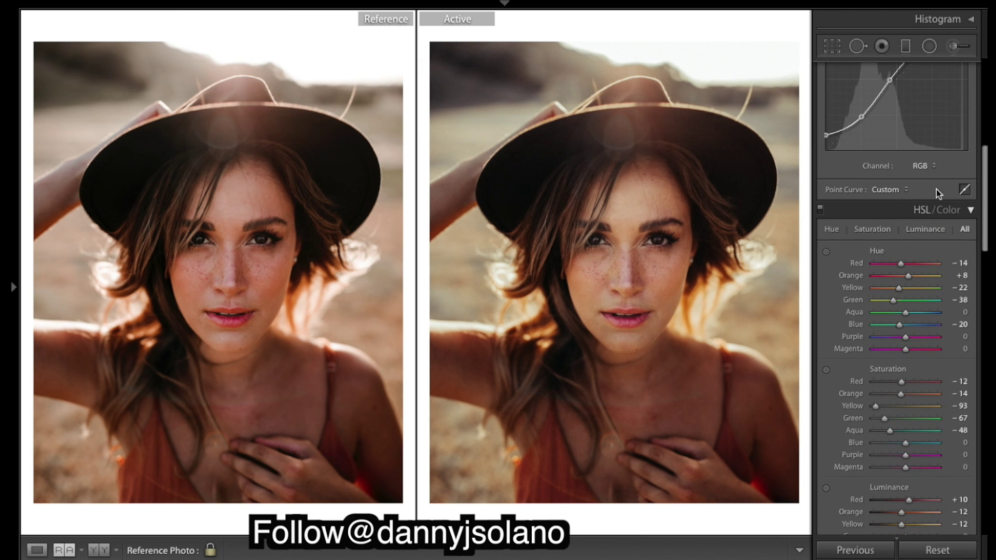
Set the face brush adjustment's Tint to 18 and Saturation to -8, and close the brush.
{"action": "left_click", "coordinate": [954, 49]}
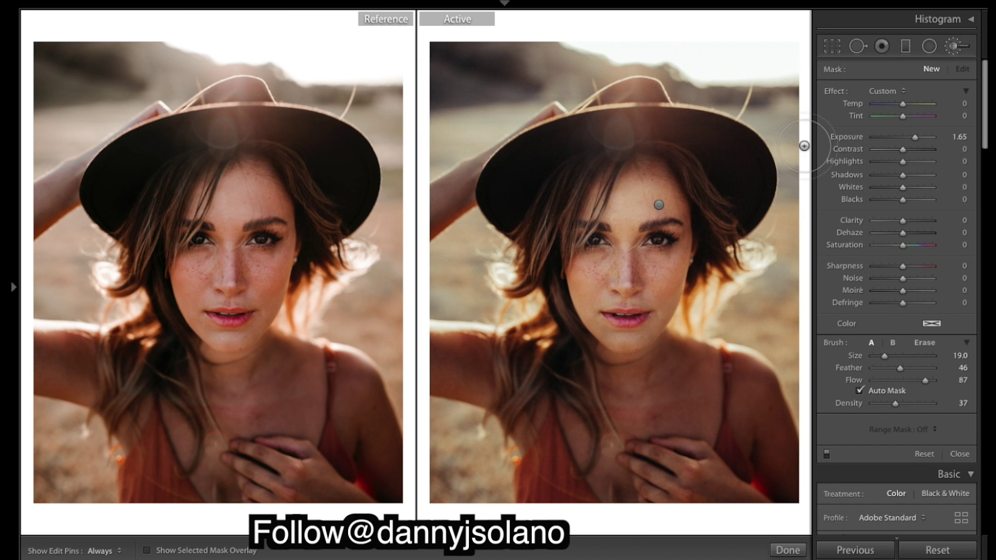
{"action": "left_click", "coordinate": [659, 205]}
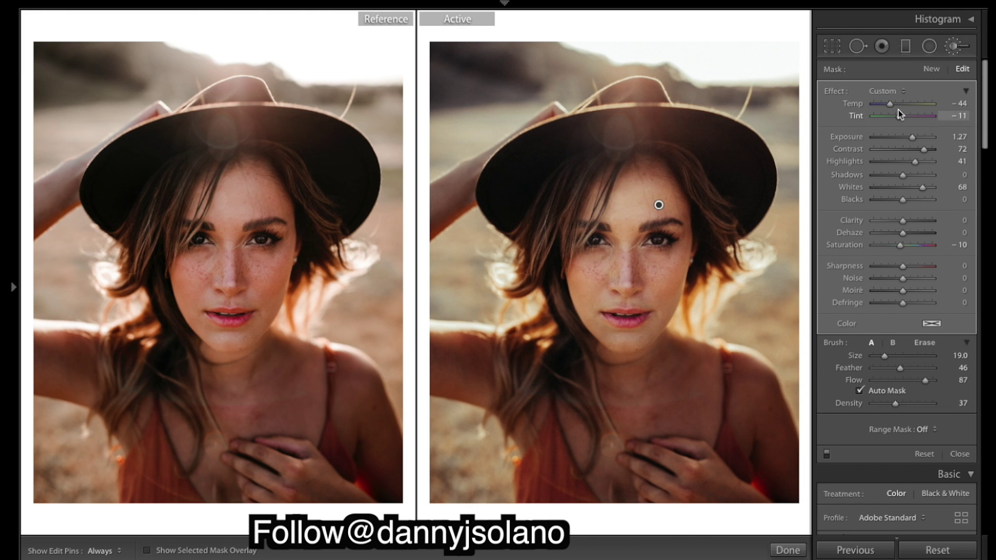
{"action": "left_click_drag", "start_coordinate": [899, 116], "coordinate": [907, 121]}
{"action": "left_click_drag", "start_coordinate": [904, 117], "coordinate": [909, 121]}
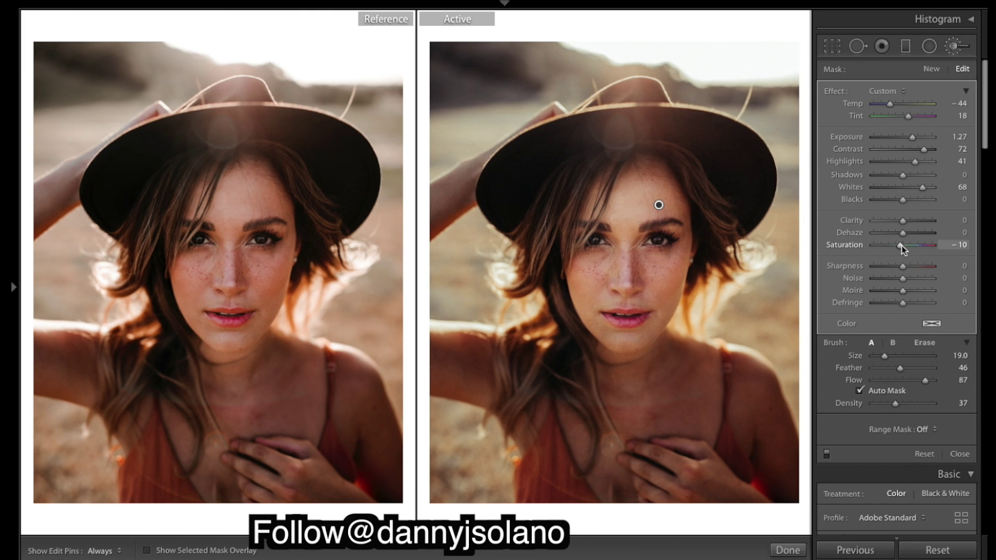
{"action": "left_click_drag", "start_coordinate": [901, 247], "coordinate": [903, 247]}
{"action": "left_click_drag", "start_coordinate": [903, 247], "coordinate": [905, 247]}
{"action": "left_click", "coordinate": [787, 550]}
Lower the HSL saturation of Yellow to -97.
{"action": "scroll", "coordinate": [888, 459], "scroll_direction": "down", "scroll_amount": 15}
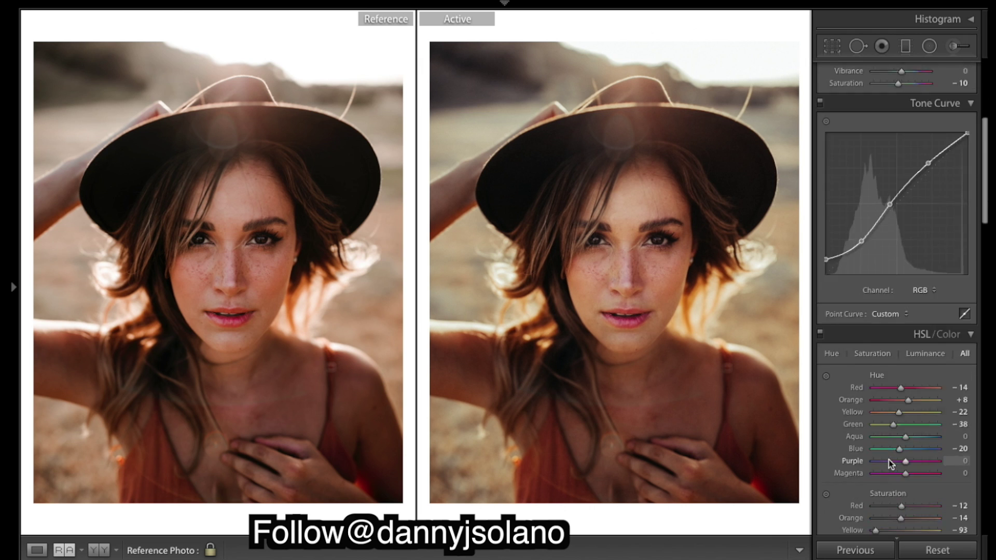
{"action": "scroll", "coordinate": [881, 280], "scroll_direction": "up", "scroll_amount": 1}
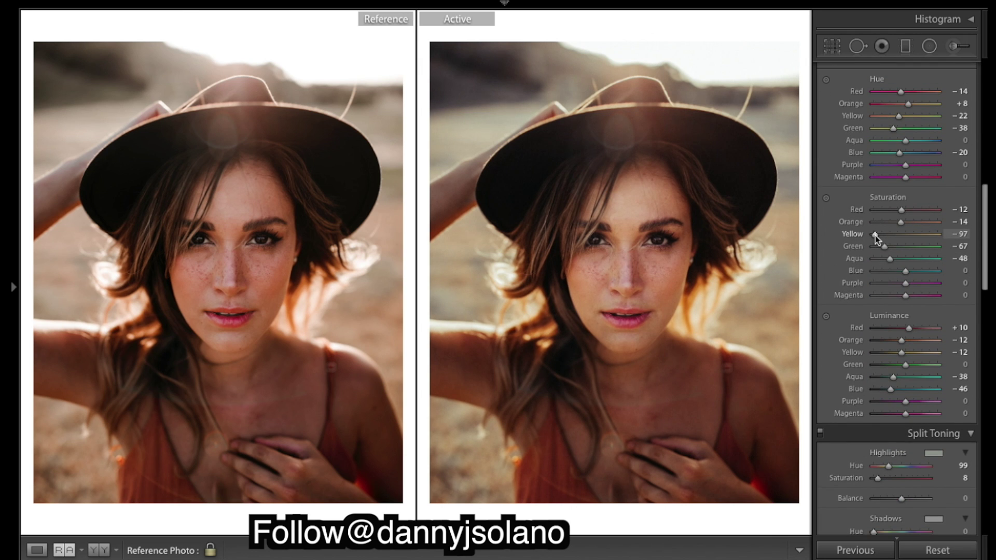
Set the split-toning highlights Saturation to 4 and tone the shadows with Hue 98 and Saturation 4.
{"action": "scroll", "coordinate": [928, 338], "scroll_direction": "down", "scroll_amount": 10}
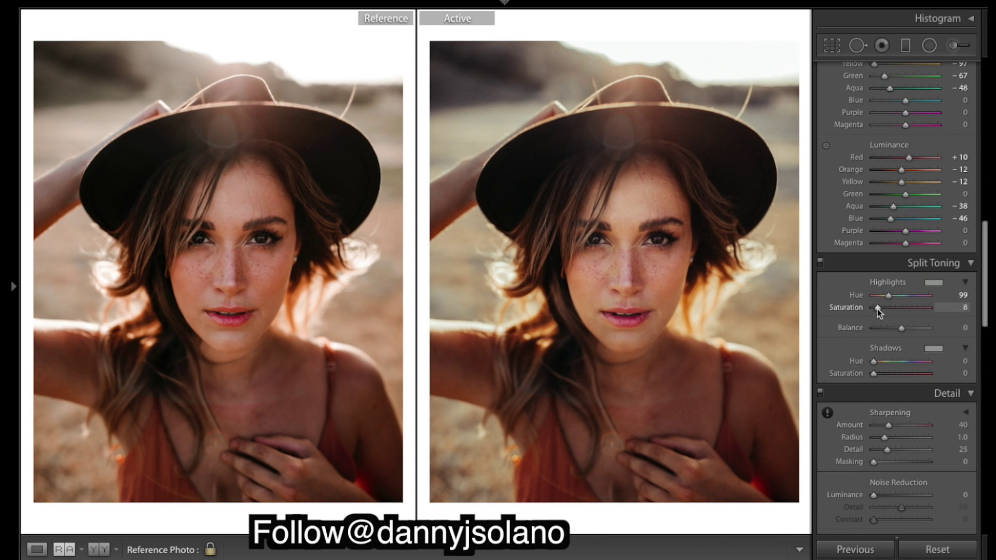
{"action": "left_click_drag", "start_coordinate": [877, 309], "coordinate": [876, 309]}
{"action": "left_click_drag", "start_coordinate": [875, 362], "coordinate": [891, 367]}
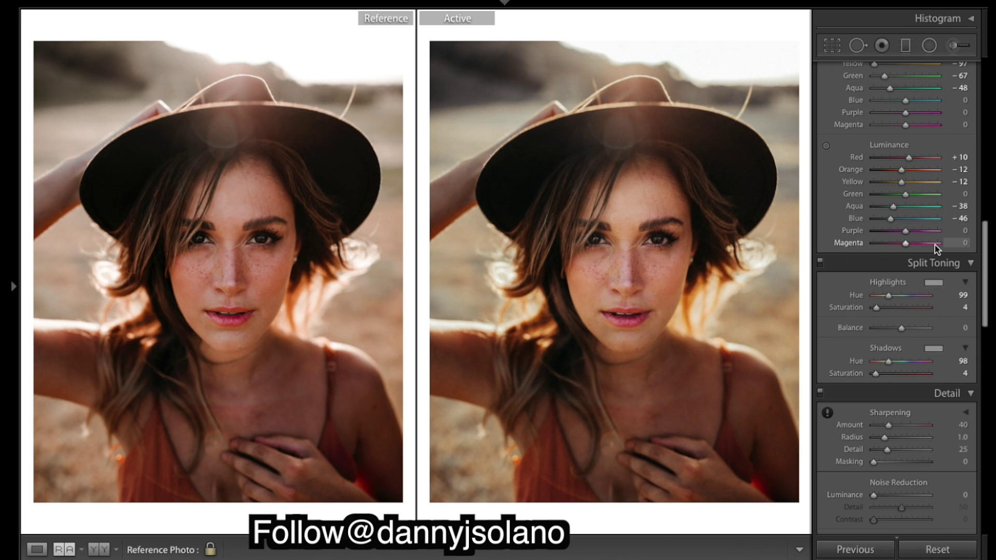
Set the face brush adjustment's Temp to -56 and Whites to 55, and close the brush.
{"action": "left_click", "coordinate": [953, 46]}
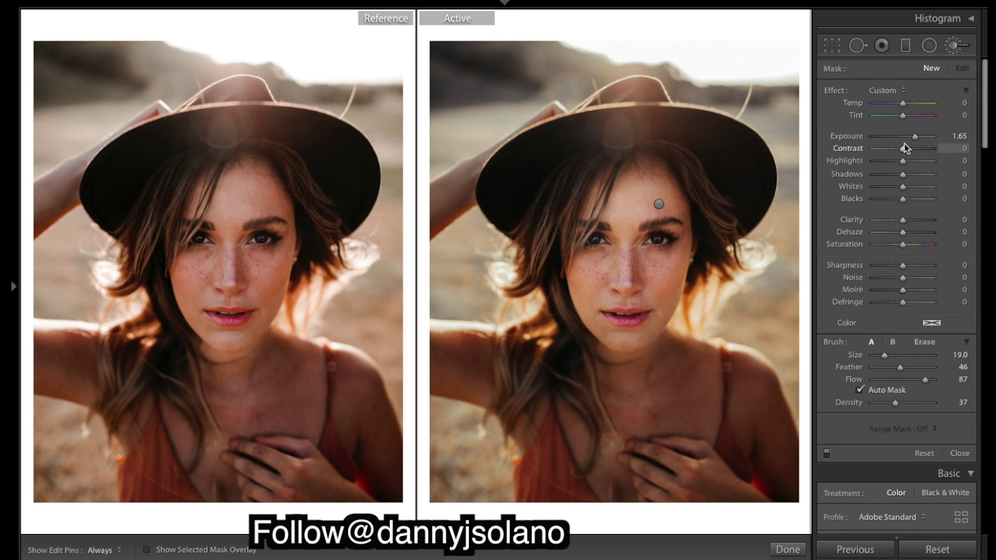
{"action": "left_click", "coordinate": [659, 204]}
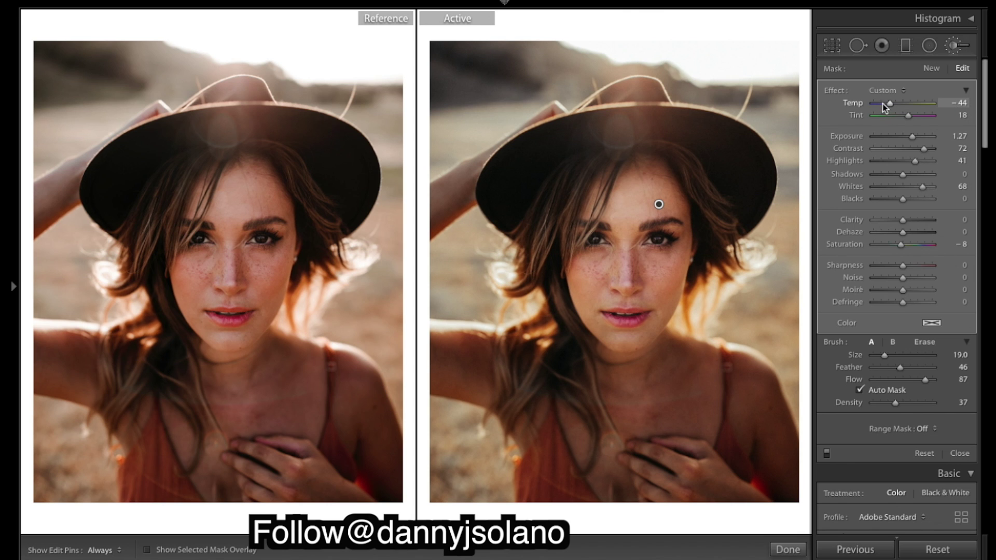
{"action": "left_click_drag", "start_coordinate": [889, 104], "coordinate": [888, 105]}
{"action": "left_click_drag", "start_coordinate": [887, 104], "coordinate": [886, 105]}
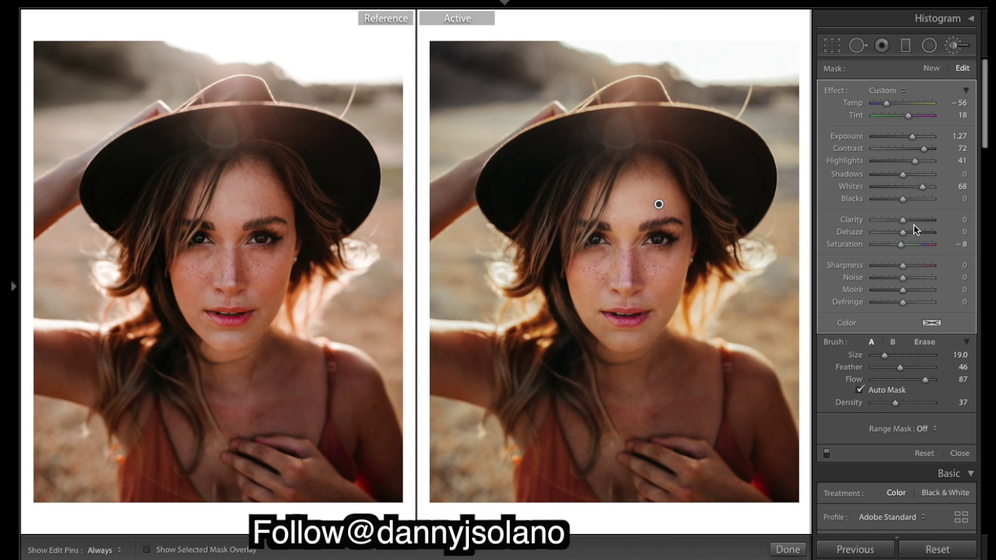
{"action": "left_click_drag", "start_coordinate": [920, 188], "coordinate": [917, 188]}
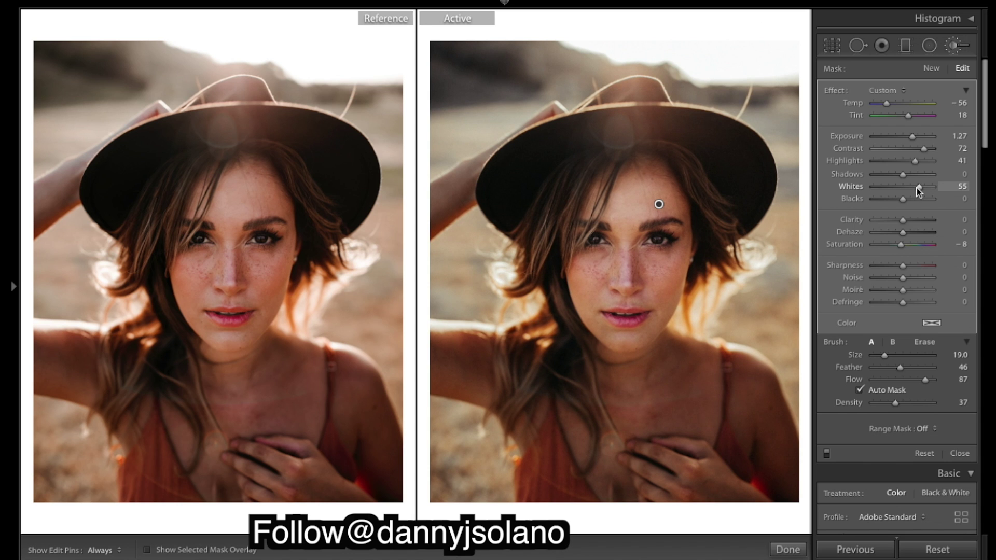
{"action": "key", "text": "k"}
Raise the photo's overall white balance Tint to +9.
{"action": "scroll", "coordinate": [957, 381], "scroll_direction": "down", "scroll_amount": 5}
{"action": "scroll", "coordinate": [957, 382], "scroll_direction": "down", "scroll_amount": 5}
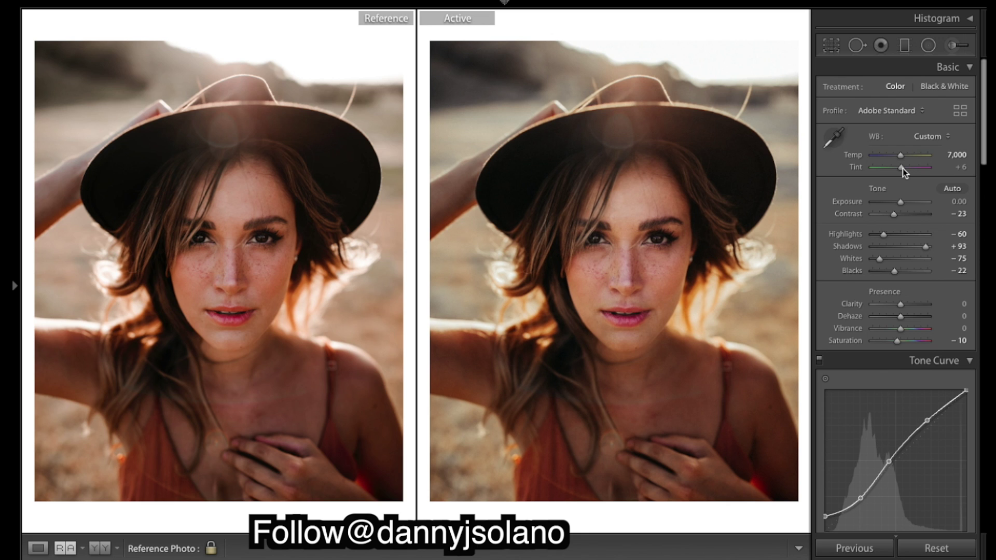
{"action": "left_click_drag", "start_coordinate": [902, 169], "coordinate": [903, 169]}
Set the face brush adjustment's Temp to -47 and Tint to 1, and close the brush.
{"action": "left_click", "coordinate": [956, 47]}
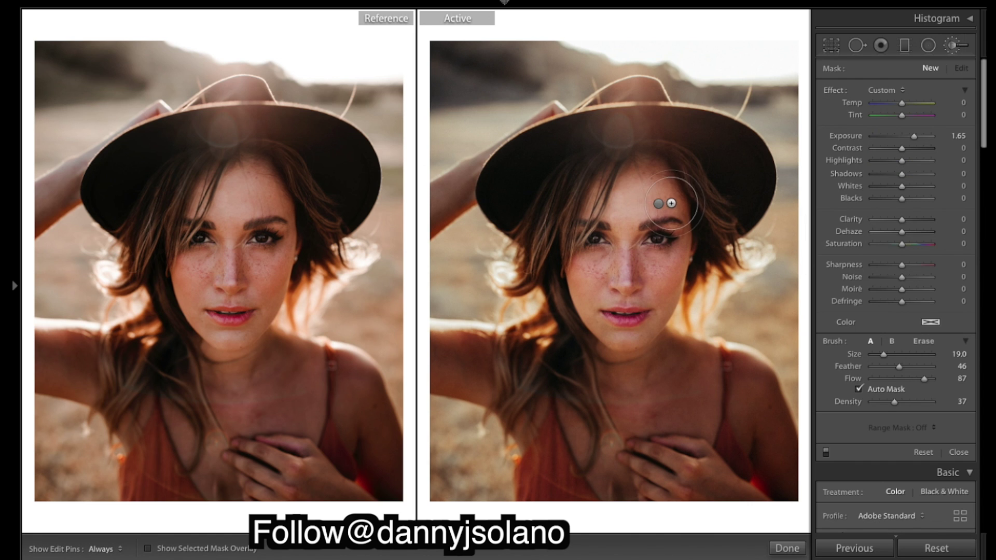
{"action": "left_click", "coordinate": [658, 205]}
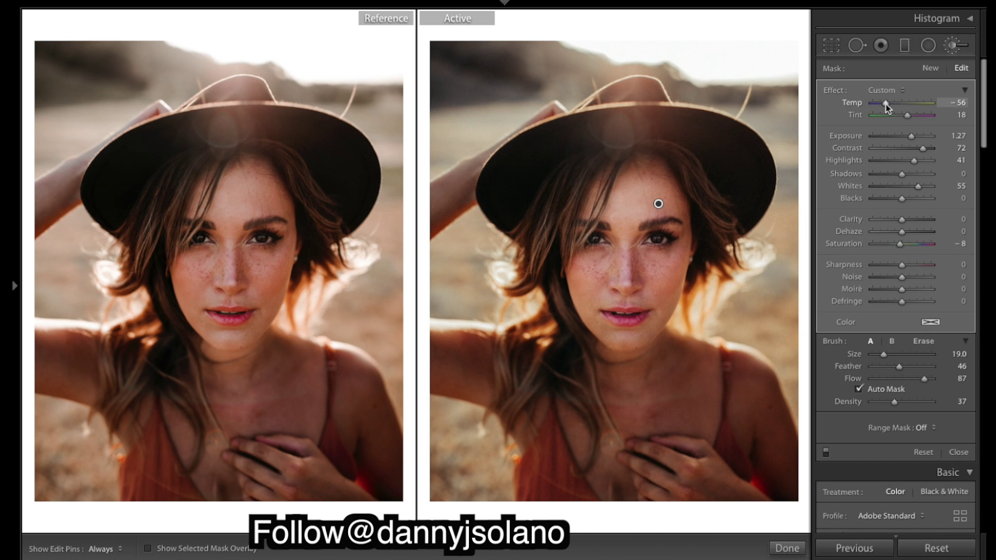
{"action": "left_click_drag", "start_coordinate": [886, 104], "coordinate": [890, 106]}
{"action": "left_click_drag", "start_coordinate": [889, 103], "coordinate": [889, 104]}
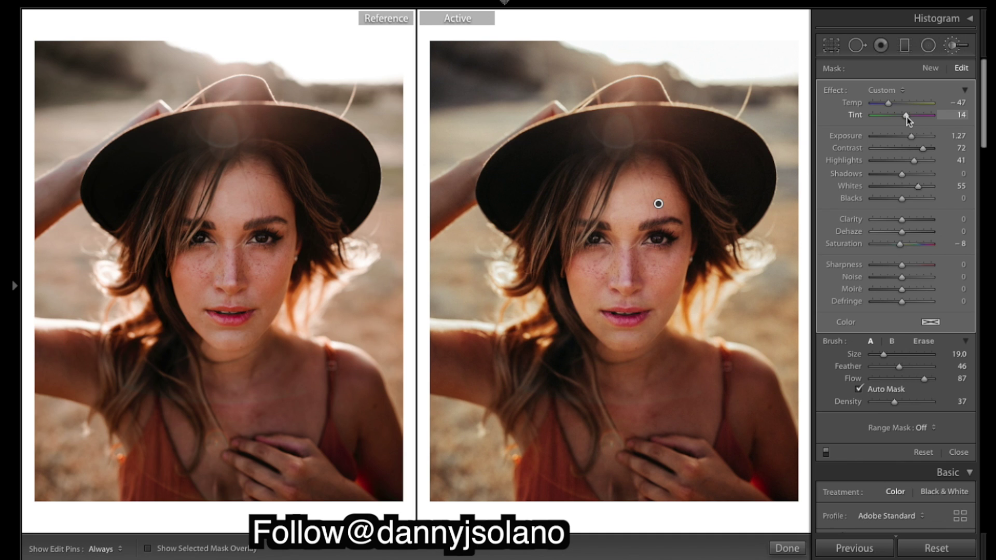
{"action": "left_click_drag", "start_coordinate": [906, 116], "coordinate": [904, 116]}
{"action": "mouse_move", "coordinate": [809, 558]}
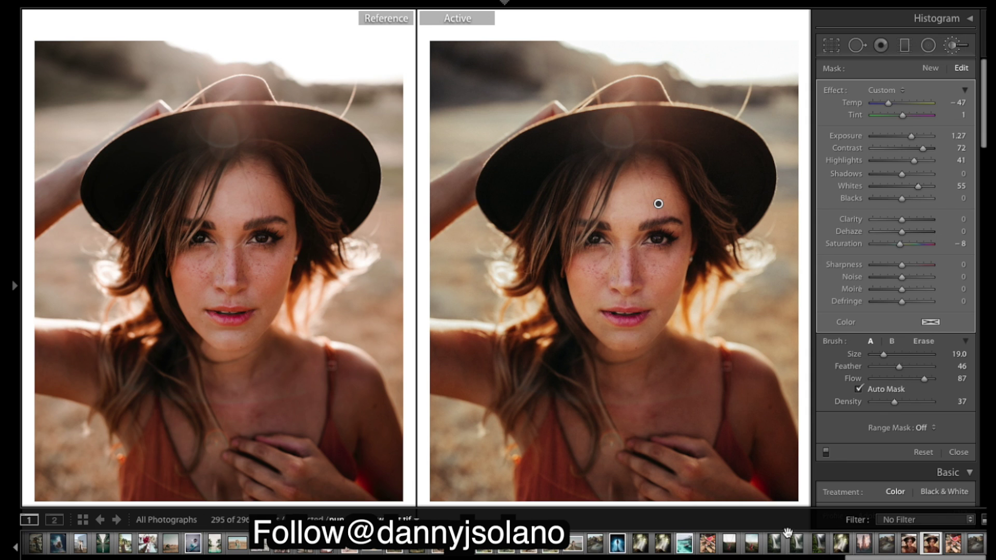
{"action": "left_click", "coordinate": [783, 545]}
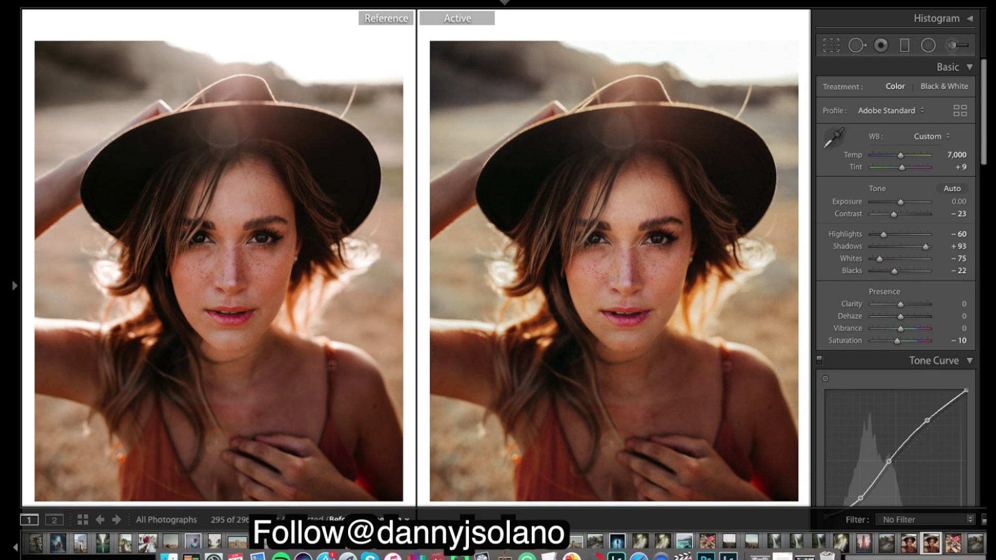
Compare the photo's before and after versions, first beside the reference and then in the single-photo view.
{"action": "key", "text": "backslash"}
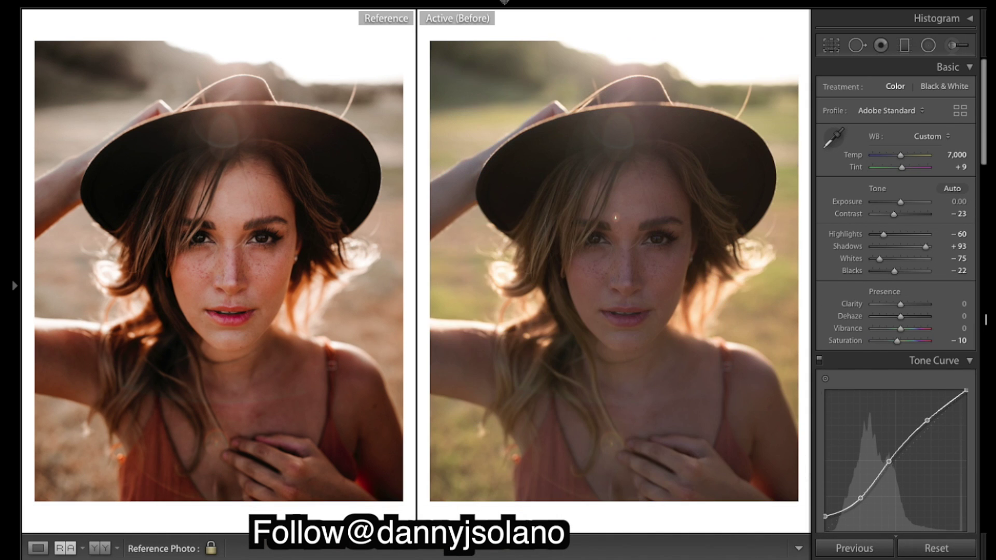
{"action": "key", "text": "backslash"}
{"action": "key", "text": "backslash"}
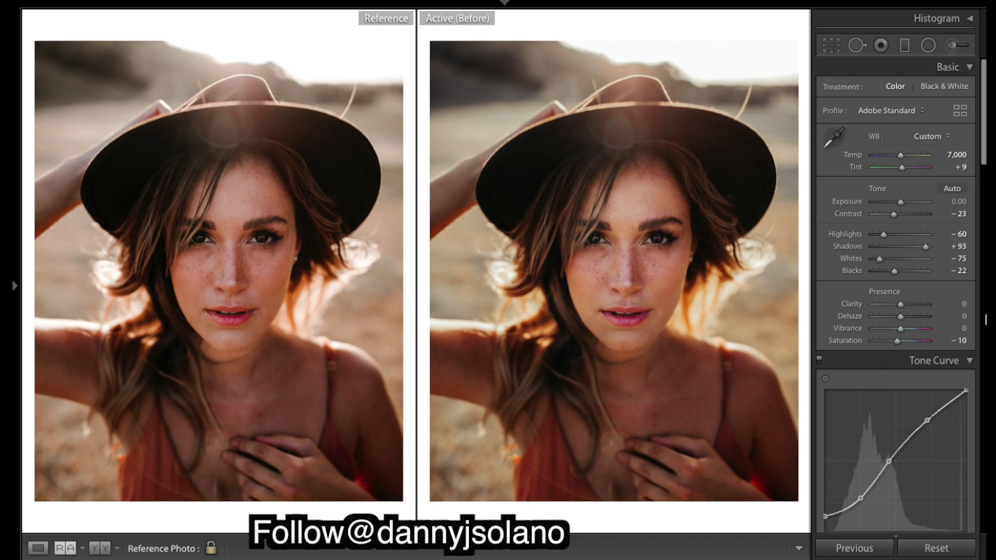
{"action": "key", "text": "backslash"}
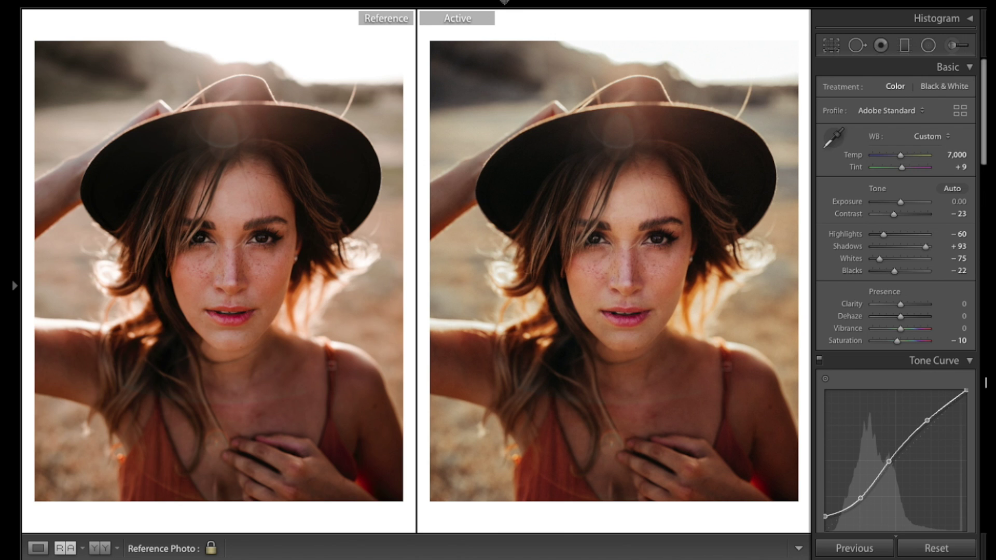
{"action": "key", "text": "backslash"}
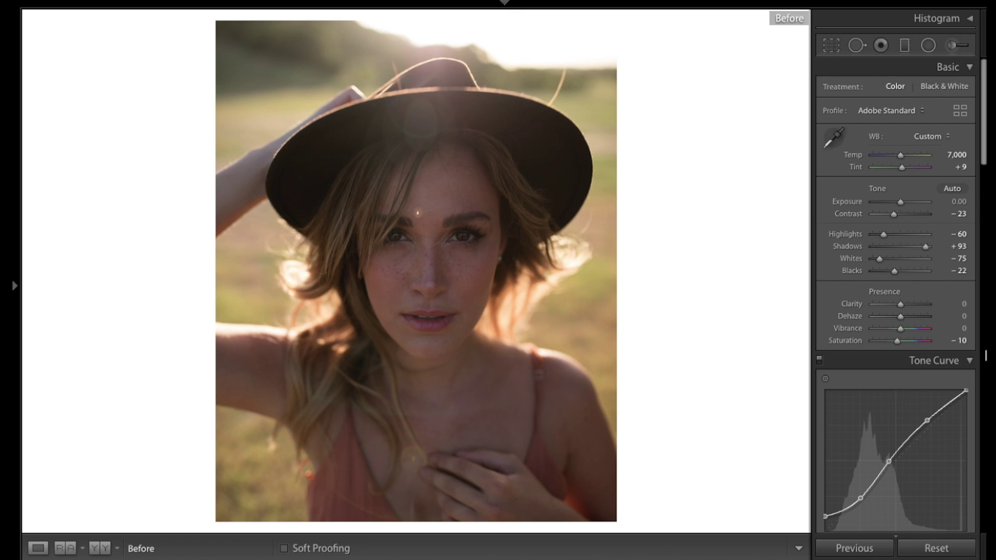
{"action": "key", "text": "backslash"}
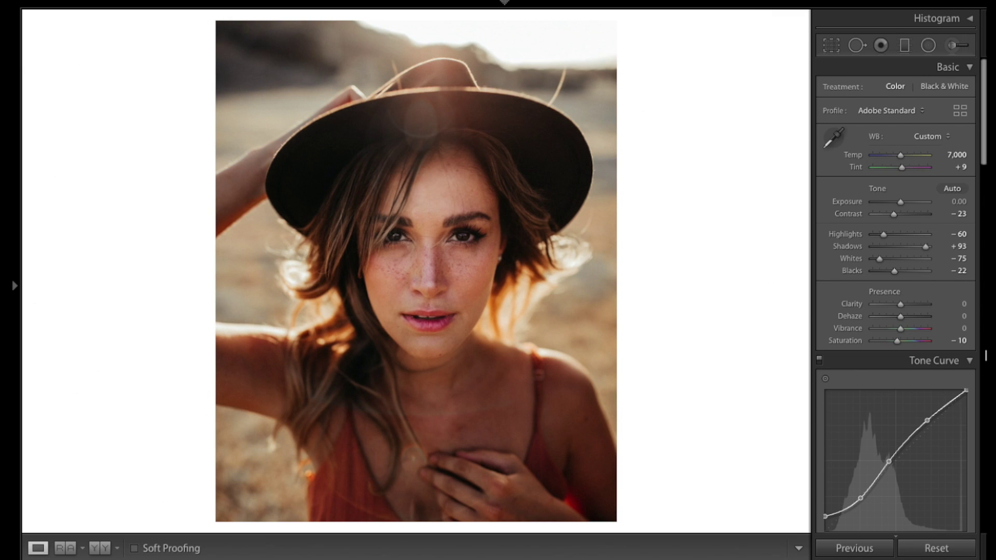